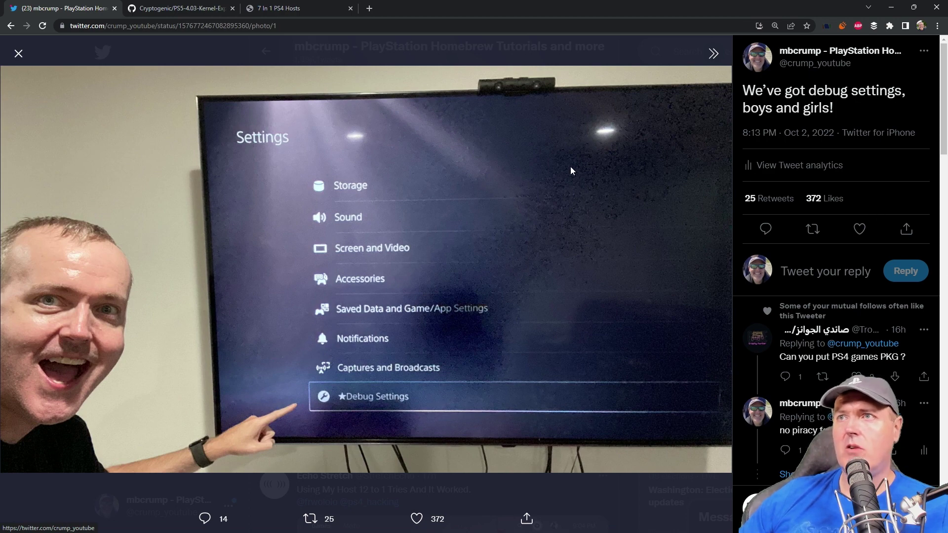
Step: Review the commit history of the Cryptogenic/PS5-4.03-Kernel-Exploit repository on GitHub and return to its main page
{"action": "left_click", "coordinate": [181, 6]}
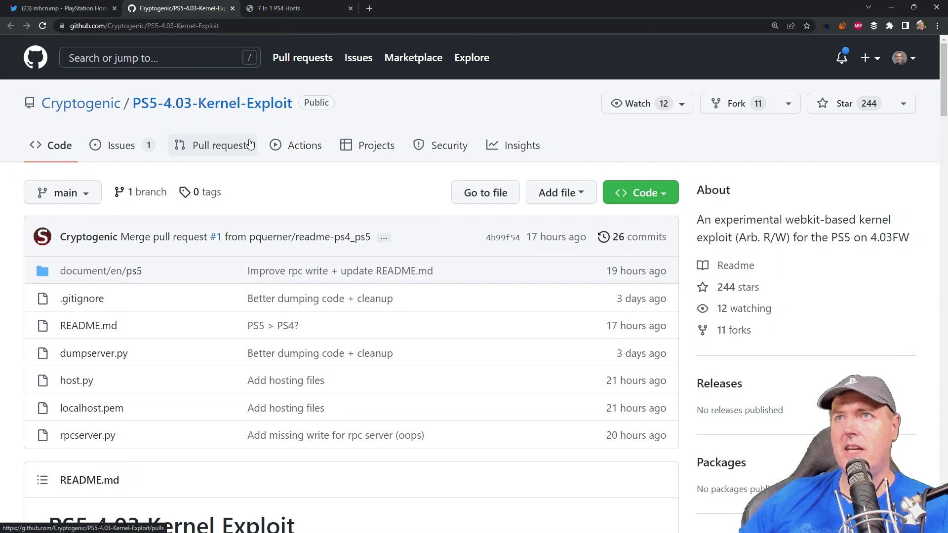
{"action": "scroll", "coordinate": [601, 289], "scroll_direction": "down", "scroll_amount": 2}
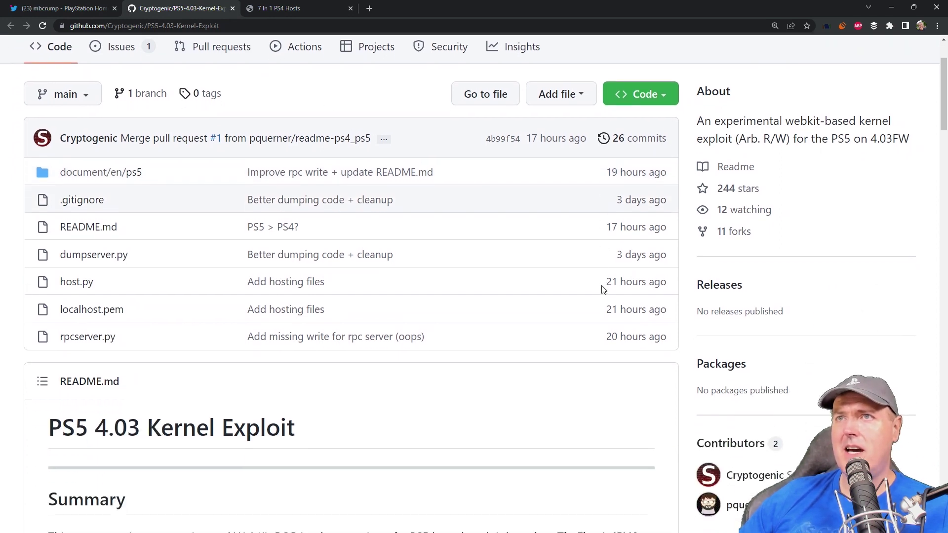
{"action": "left_click", "coordinate": [640, 140]}
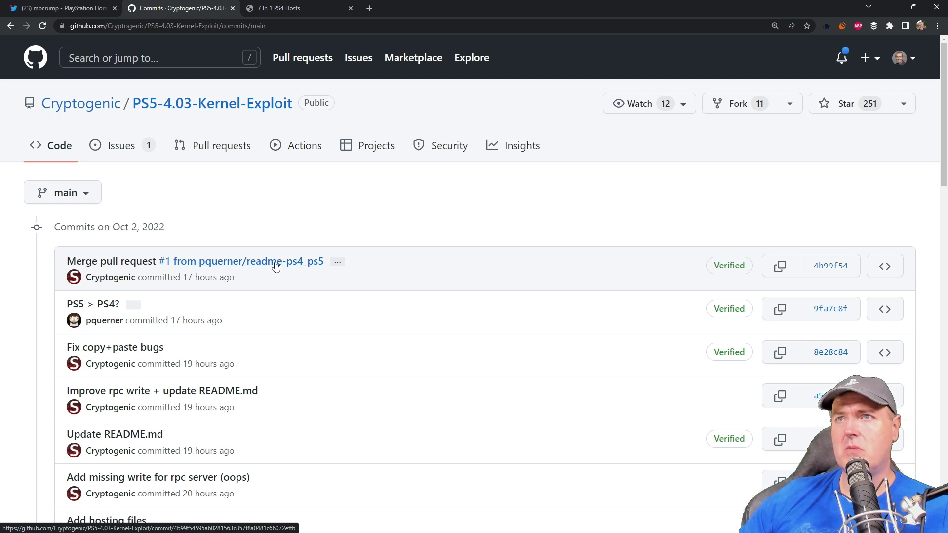
{"action": "scroll", "coordinate": [276, 267], "scroll_direction": "down", "scroll_amount": 1}
{"action": "scroll", "coordinate": [250, 255], "scroll_direction": "down", "scroll_amount": 1}
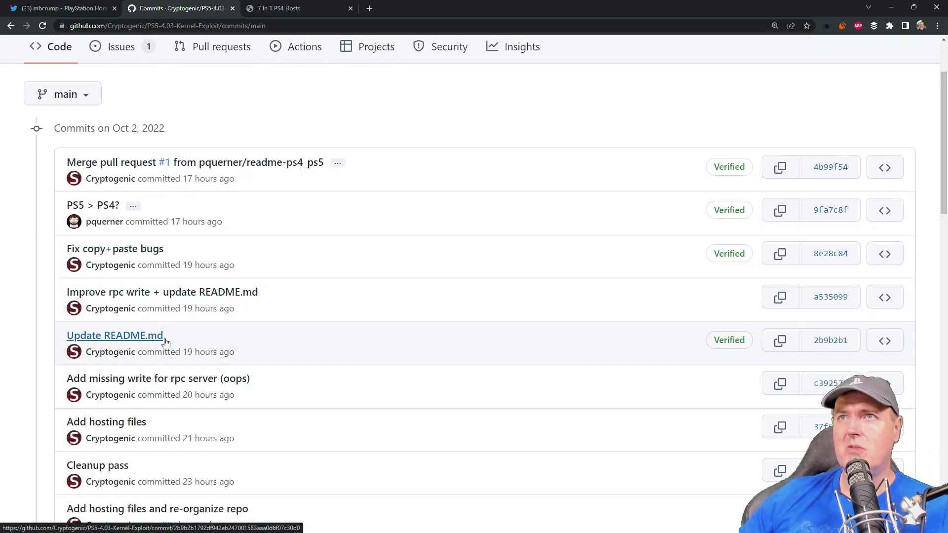
{"action": "scroll", "coordinate": [123, 217], "scroll_direction": "up", "scroll_amount": 2}
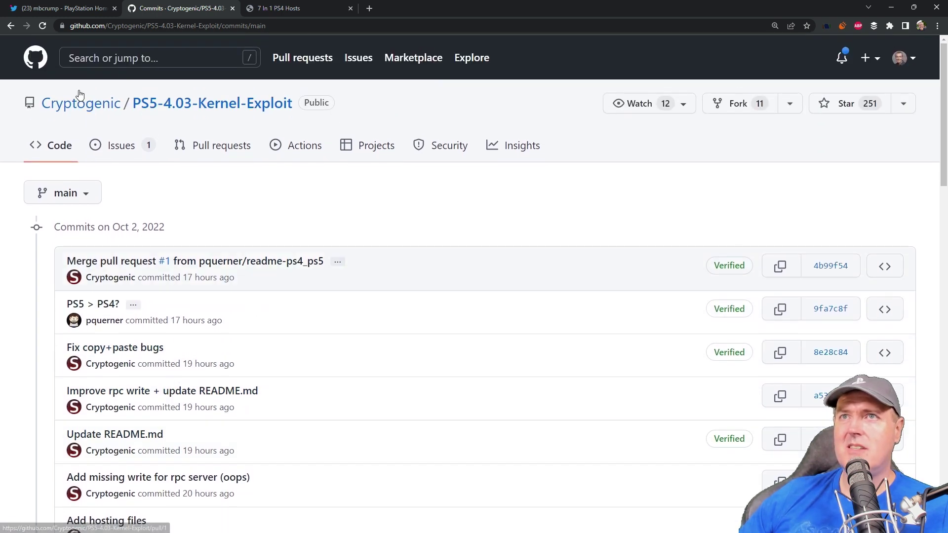
{"action": "left_click", "coordinate": [11, 24]}
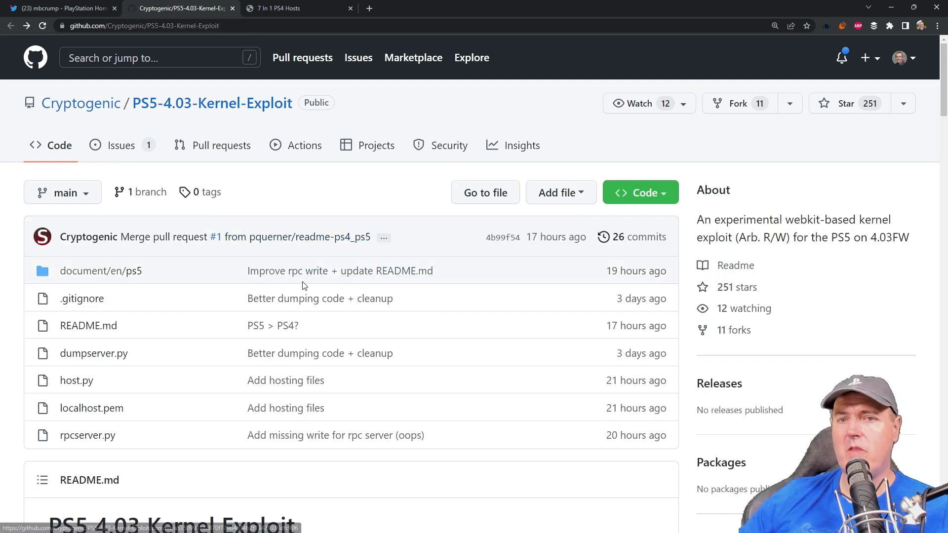
Step: Read the README's included features, limitations and "How to use" steps, and bring up the 7 In 1 PS4 Hosts page
{"action": "scroll", "coordinate": [519, 371], "scroll_direction": "down", "scroll_amount": 2}
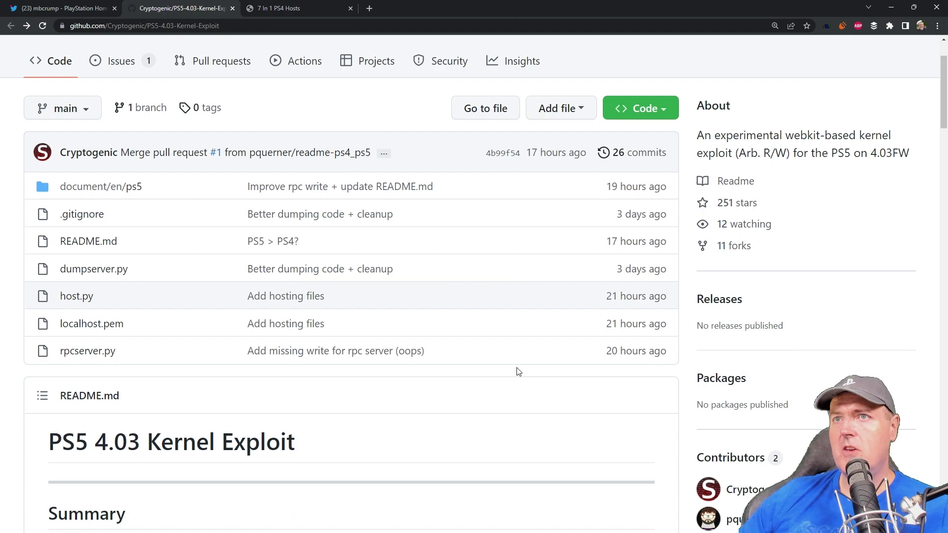
{"action": "scroll", "coordinate": [518, 371], "scroll_direction": "down", "scroll_amount": 10}
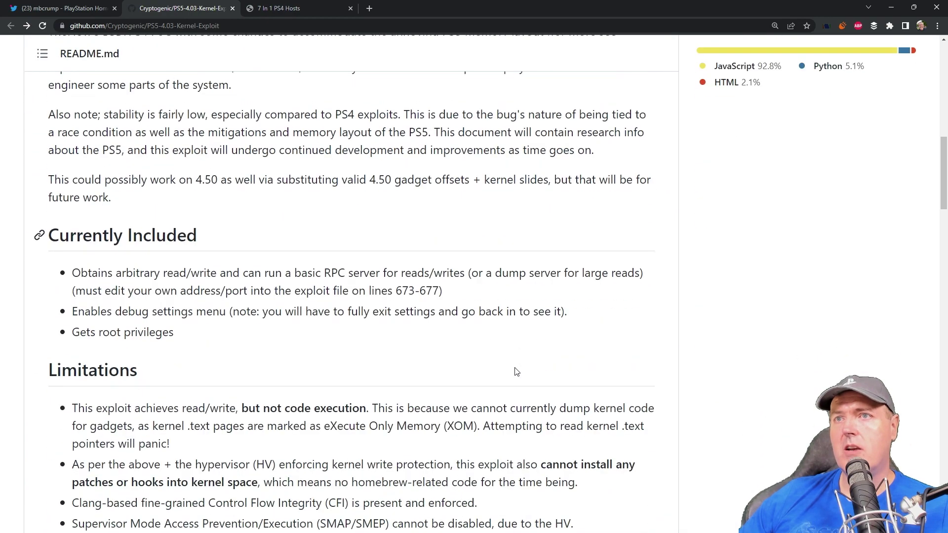
{"action": "scroll", "coordinate": [516, 371], "scroll_direction": "down", "scroll_amount": 9}
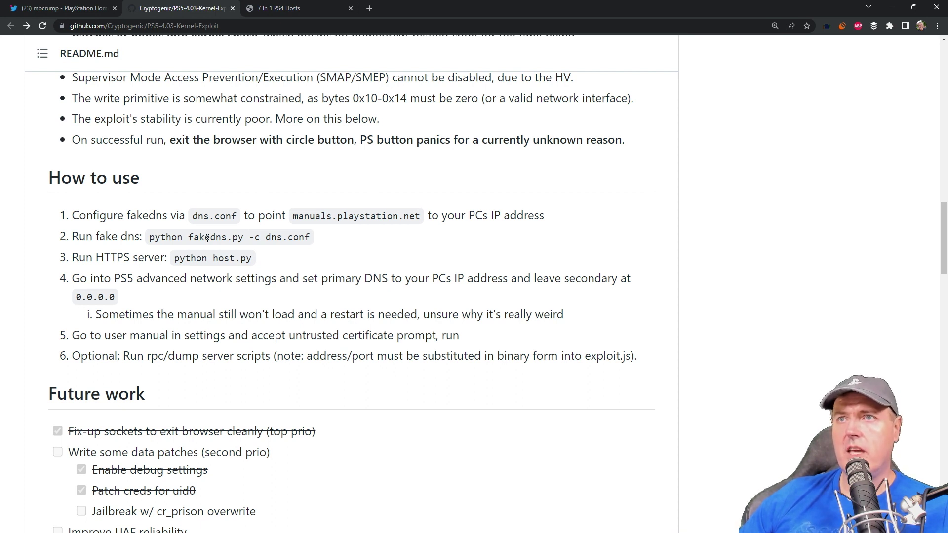
{"action": "left_click_drag", "start_coordinate": [70, 216], "coordinate": [638, 375]}
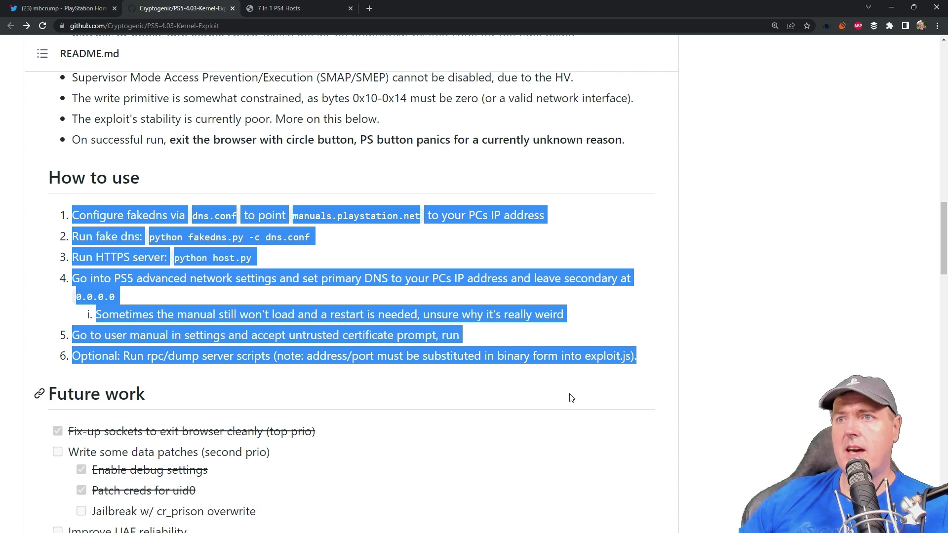
{"action": "left_click", "coordinate": [263, 7]}
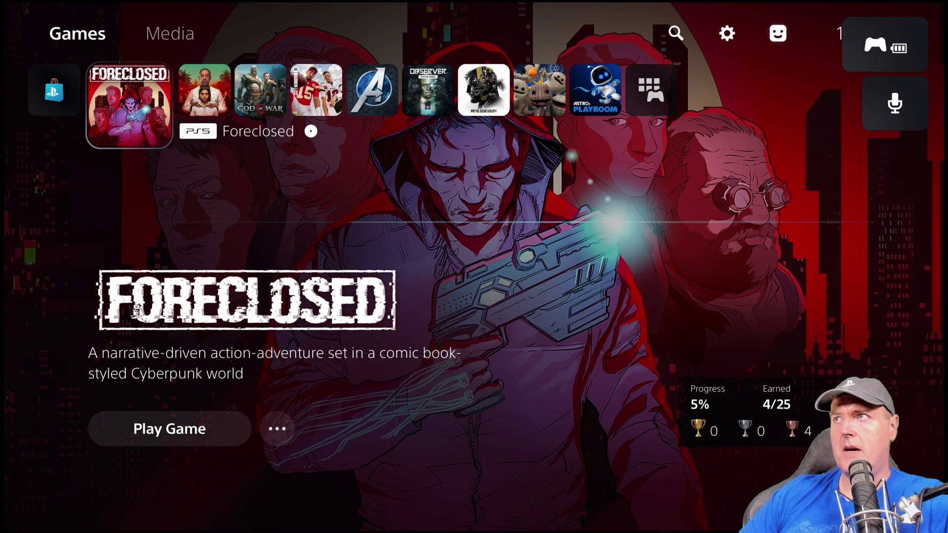
Step: On the PS5 home screen, open the system Settings and go into the Network section
{"action": "key", "text": "Right"}
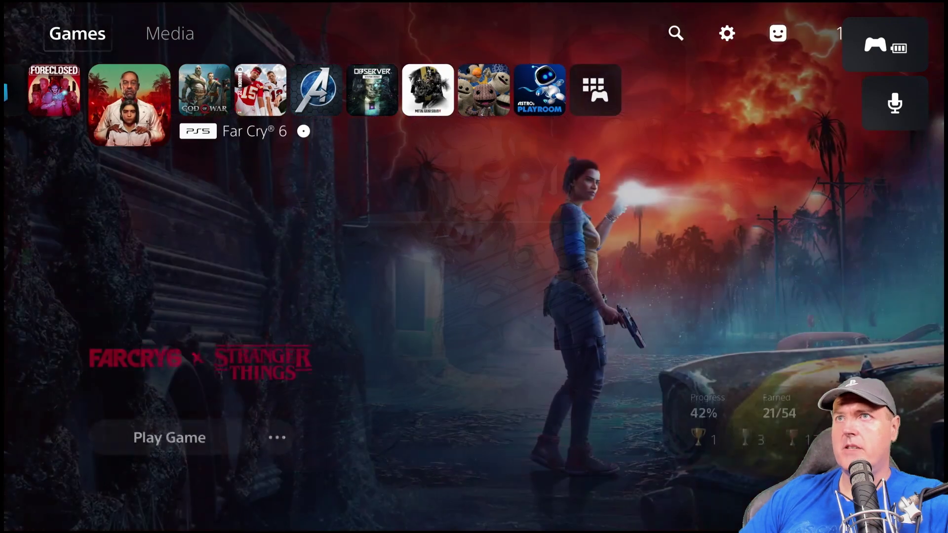
{"action": "key", "text": "Up"}
{"action": "key", "text": "Right"}
{"action": "key", "text": "Right"}
{"action": "key", "text": "Right"}
{"action": "key", "text": "Return"}
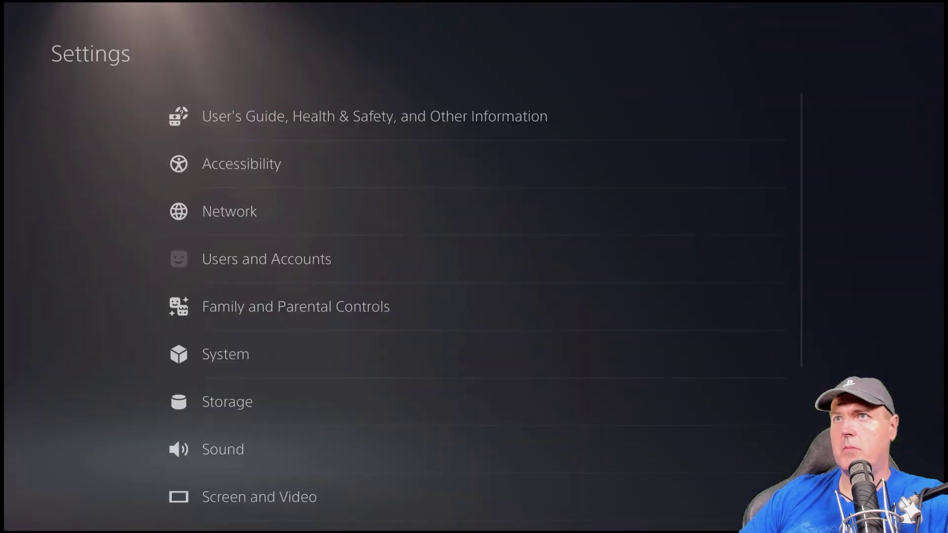
{"action": "key", "text": "Return"}
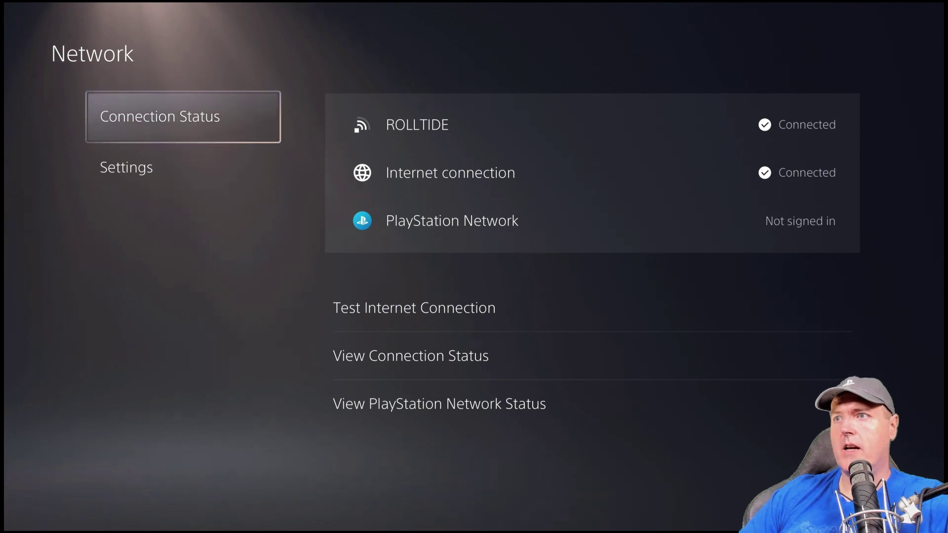
Step: Open the advanced settings of the registered ROLLTIDE network from the internet connection setup
{"action": "key", "text": "Down"}
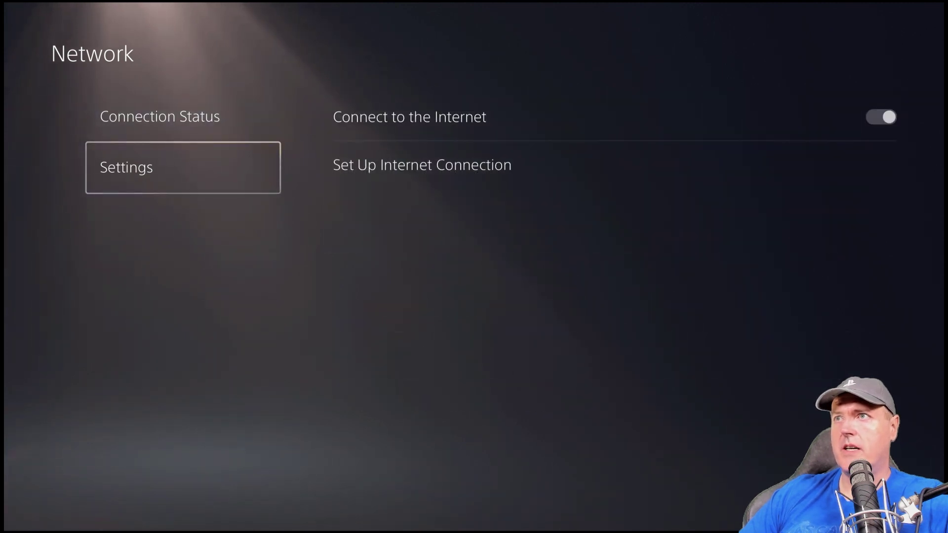
{"action": "key", "text": "Right"}
{"action": "key", "text": "Down"}
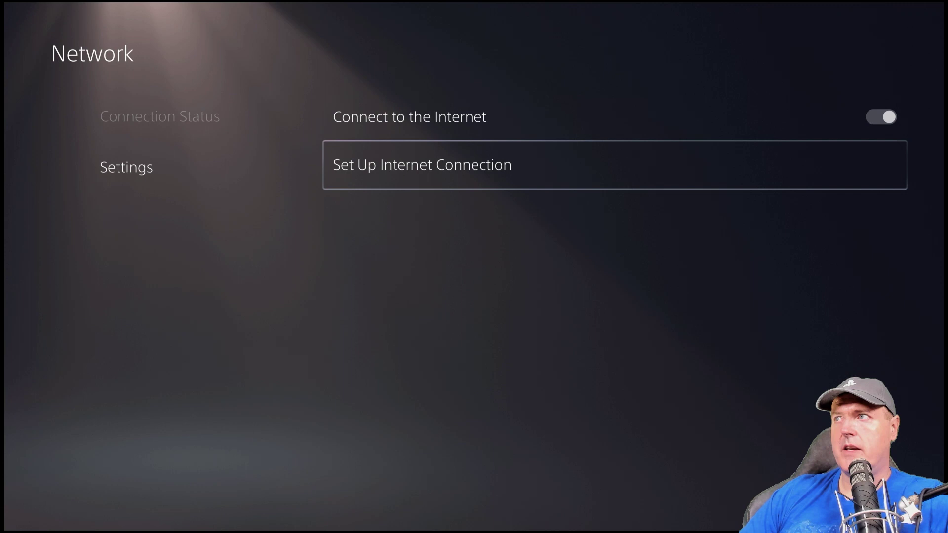
{"action": "key", "text": "Return"}
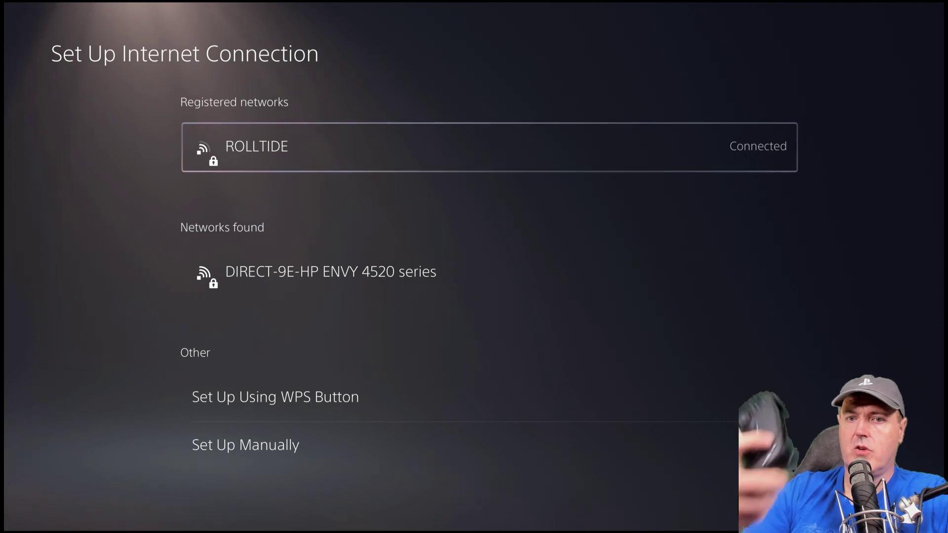
{"action": "key", "text": "Menu"}
{"action": "key", "text": "Return"}
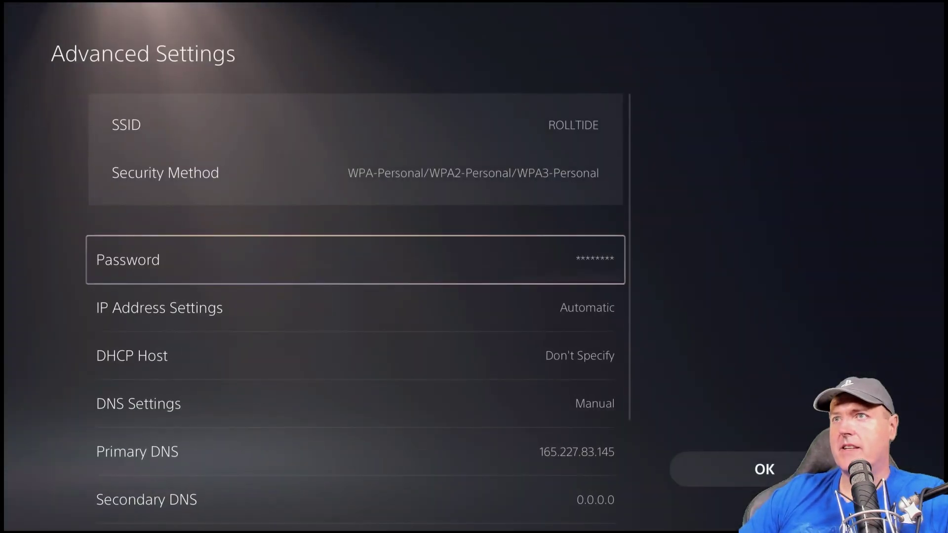
Step: Examine the network's DNS mode and its primary and secondary DNS addresses
{"action": "key", "text": "Down"}
{"action": "key", "text": "Down"}
{"action": "key", "text": "Down"}
{"action": "key", "text": "Down"}
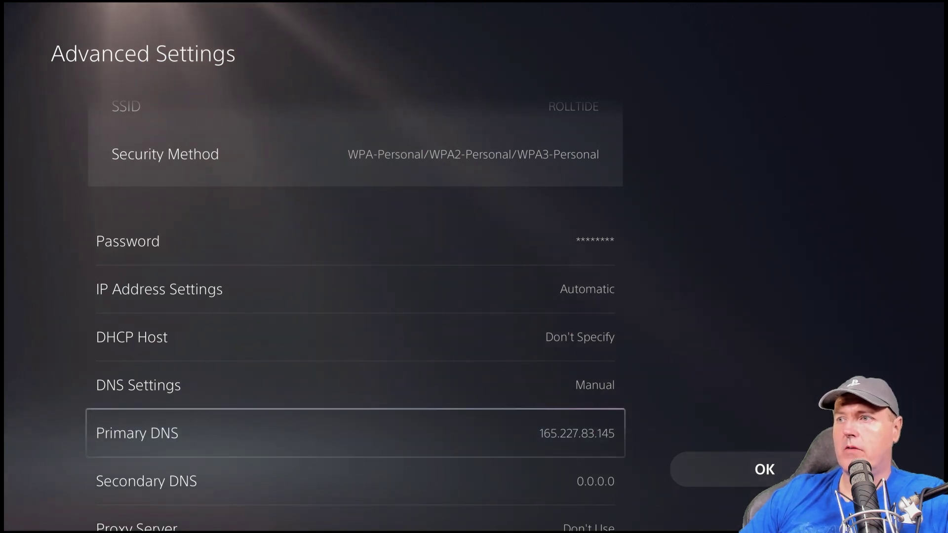
{"action": "key", "text": "Up"}
{"action": "key", "text": "Up"}
{"action": "key", "text": "Up"}
{"action": "key", "text": "Up"}
{"action": "key", "text": "Down"}
{"action": "key", "text": "Down"}
{"action": "key", "text": "Down"}
{"action": "key", "text": "Down"}
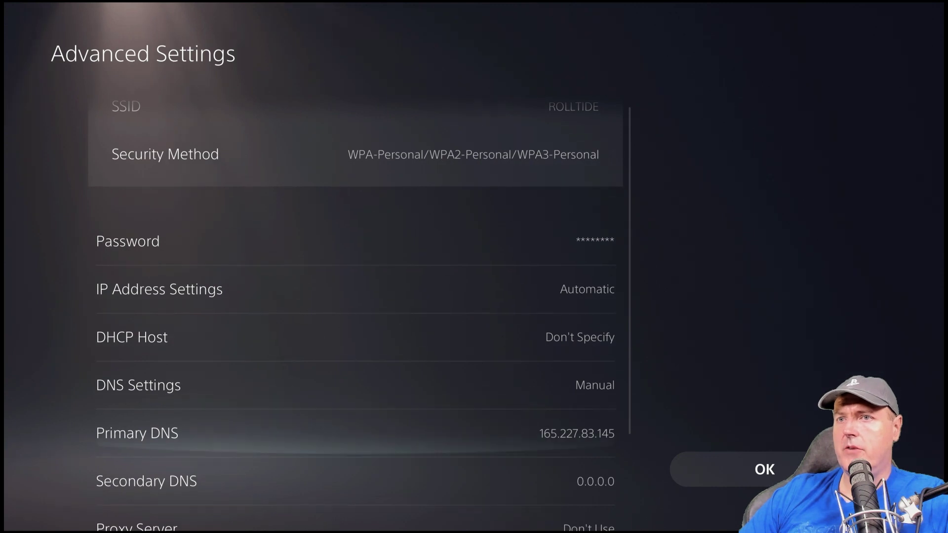
{"action": "key", "text": "Down"}
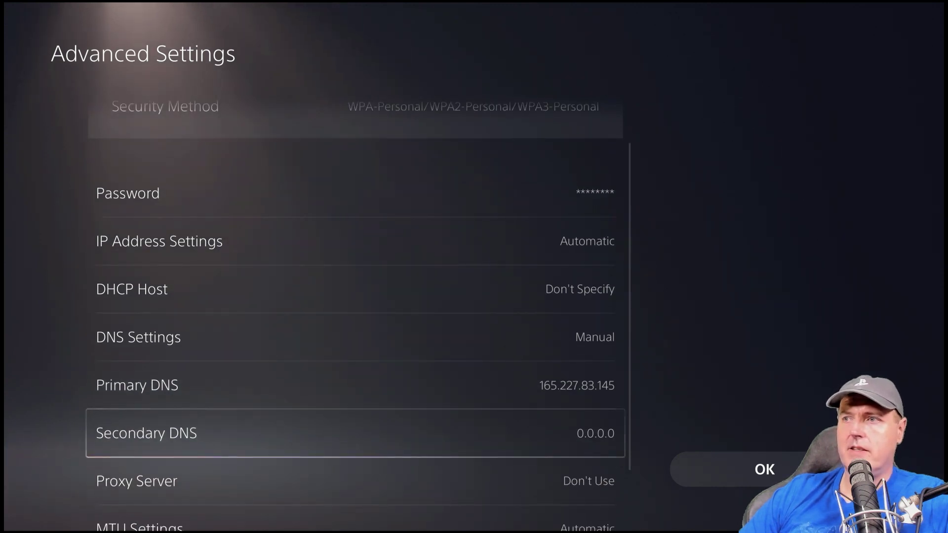
{"action": "key", "text": "Up"}
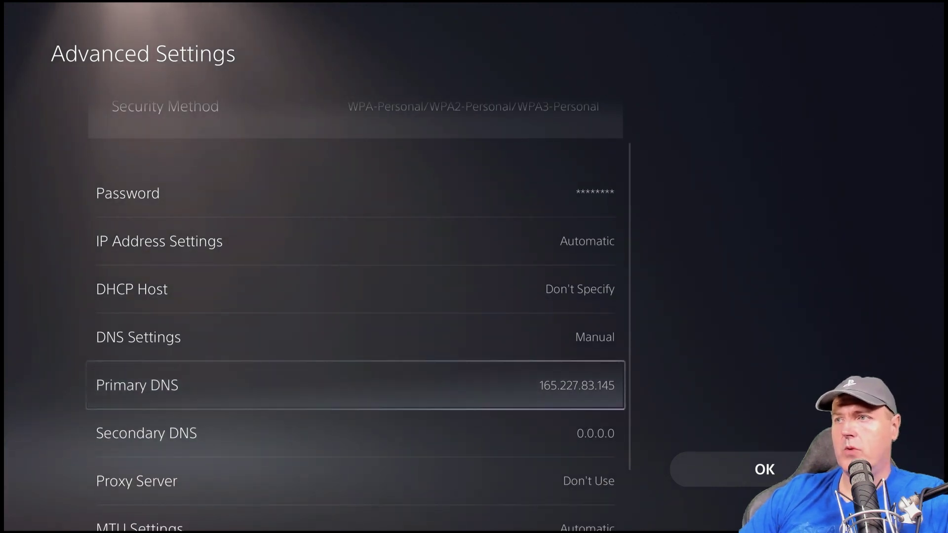
Step: Accept the advanced network settings and leave the internet connection setup
{"action": "key", "text": "Right"}
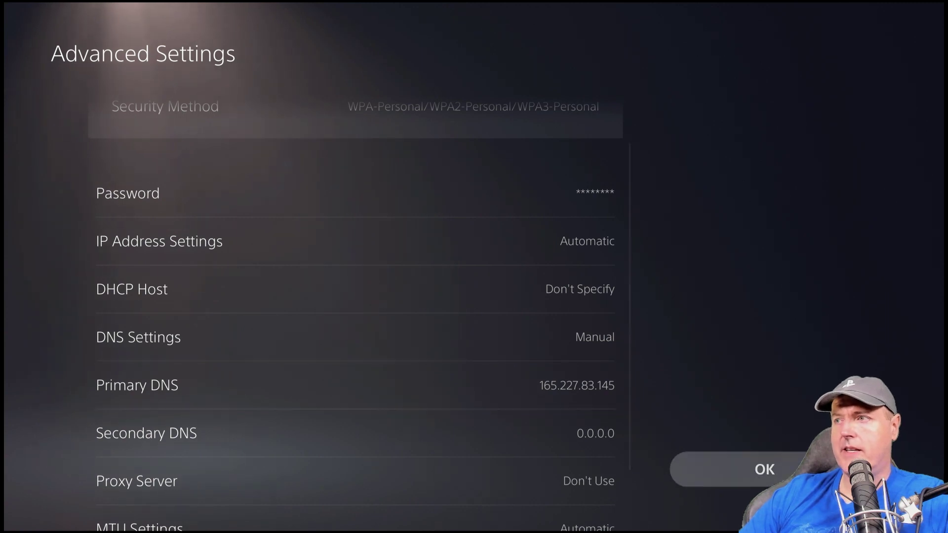
{"action": "key", "text": "Return"}
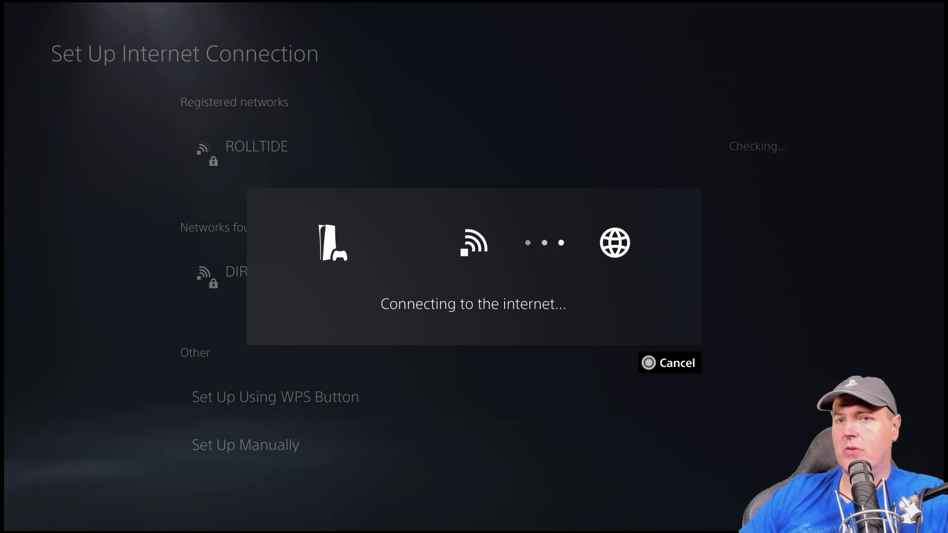
{"action": "key", "text": "Escape"}
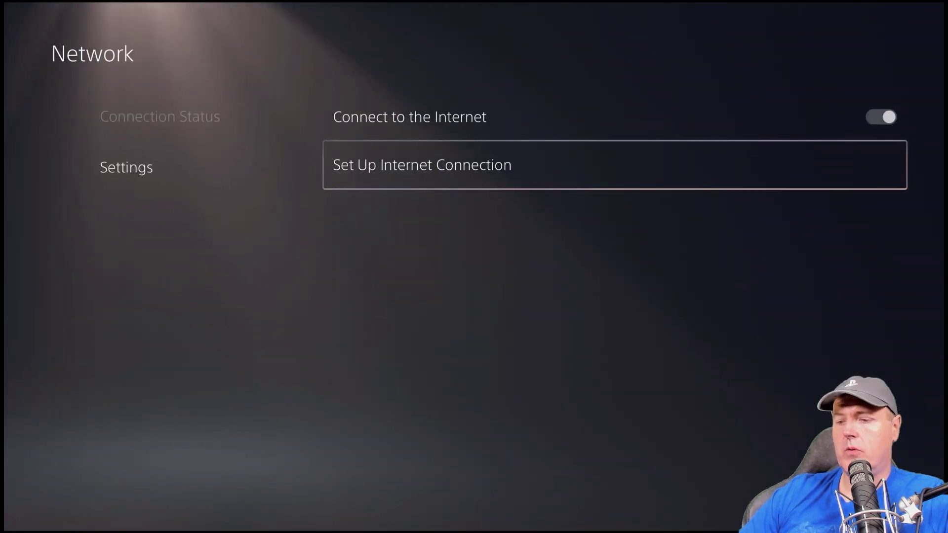
Step: Return to the main Settings list and open the online user's guide under User's Guide, Health & Safety, and Other Information
{"action": "key", "text": "Left"}
{"action": "key", "text": "Escape"}
{"action": "key", "text": "Up"}
{"action": "key", "text": "Up"}
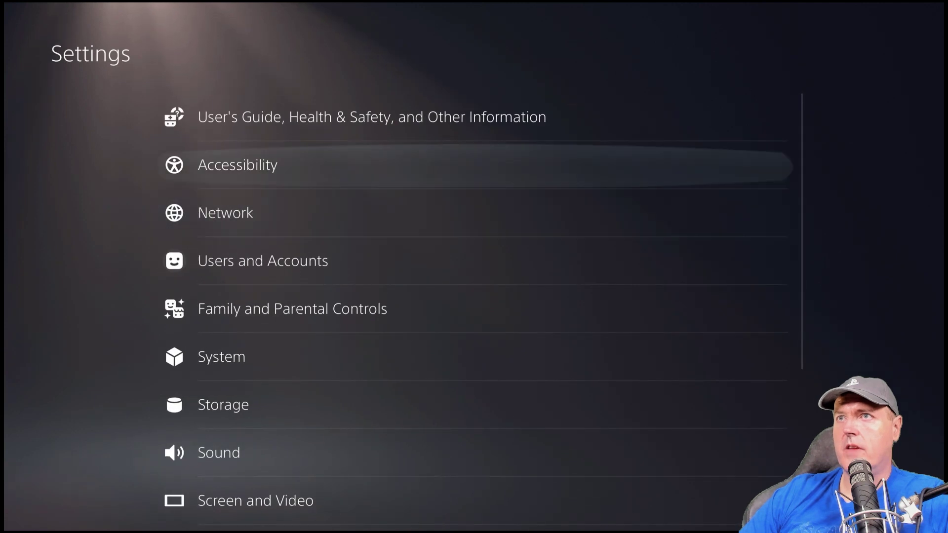
{"action": "key", "text": "Return"}
{"action": "key", "text": "Right"}
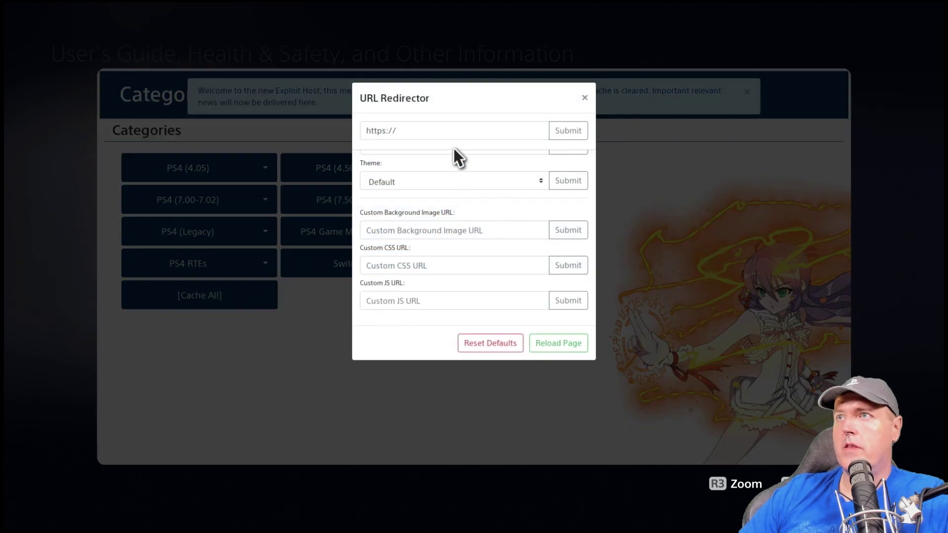
Step: Open the URL Redirector's address for editing on the exploit host page
{"action": "left_click", "coordinate": [454, 134]}
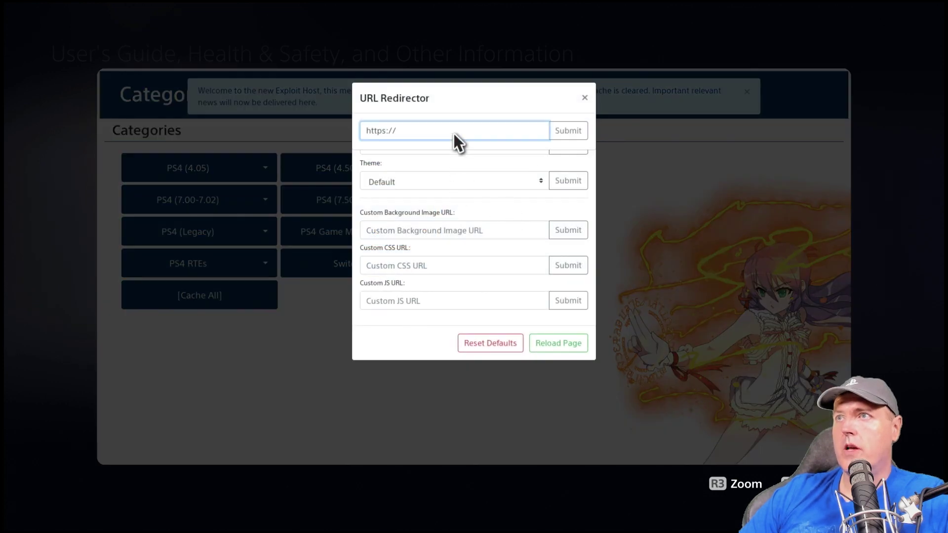
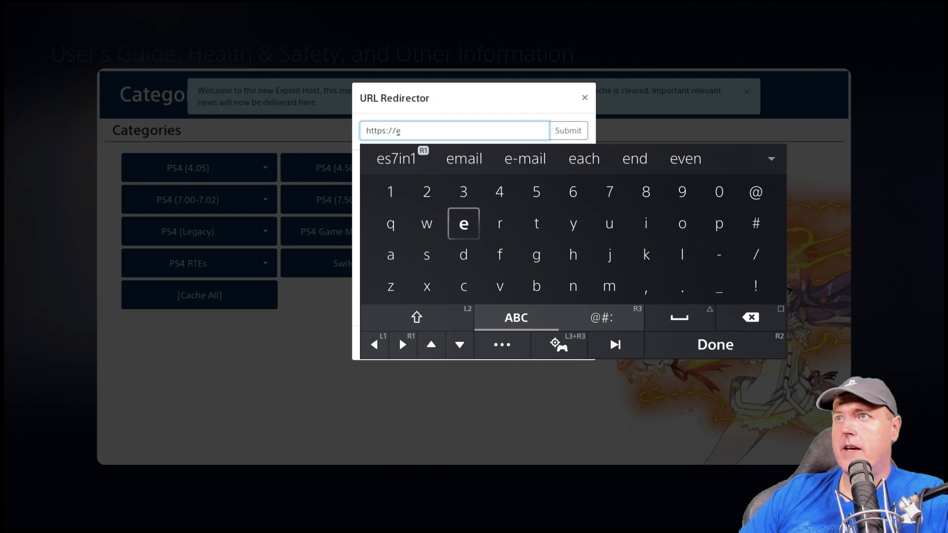
{"action": "type", "text": "e"}
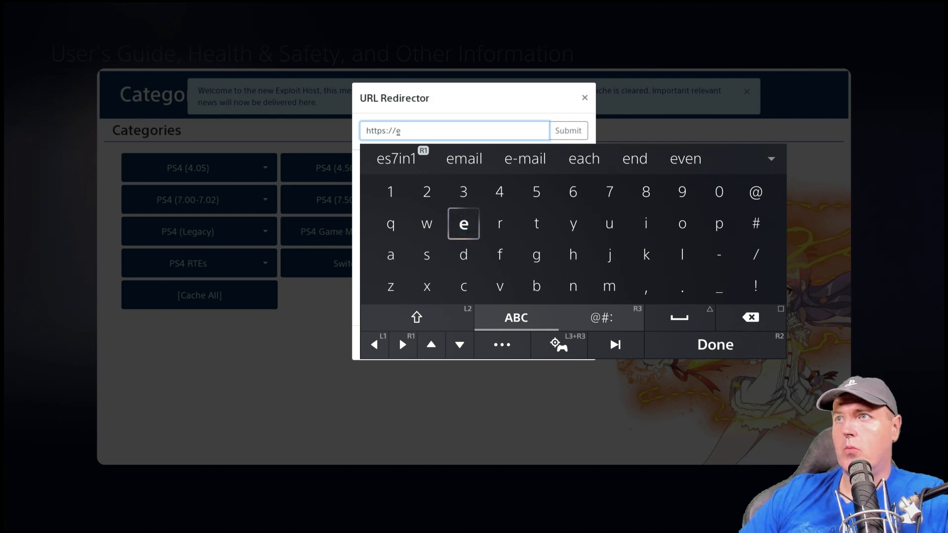
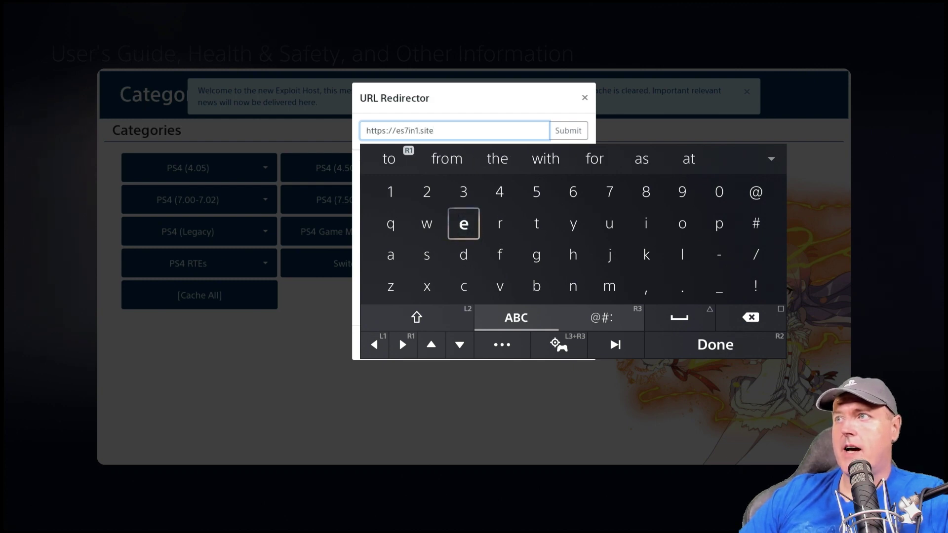
{"action": "key", "text": "Return"}
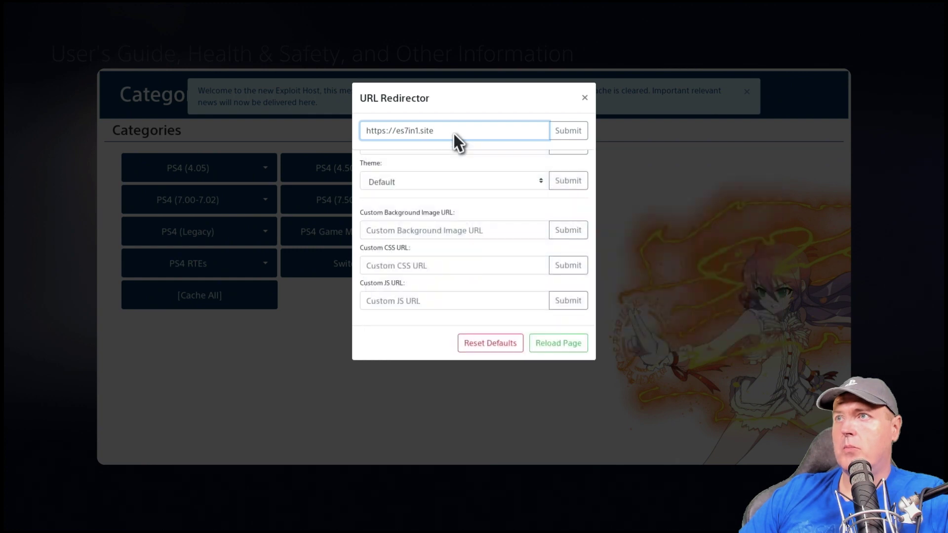
{"action": "left_click", "coordinate": [568, 132]}
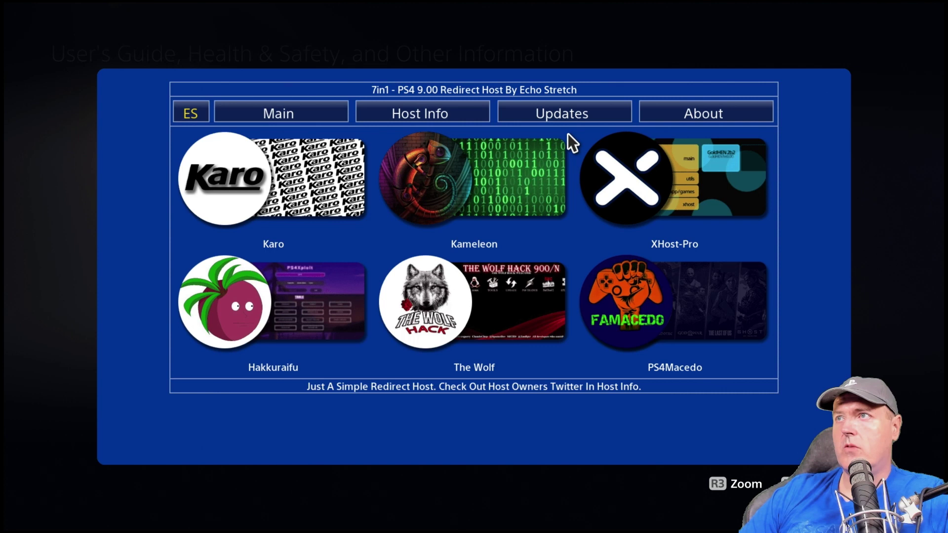
Step: Open the ES host list and launch the 4.03 Debug Settings exploit under Echo Stretch PS5 4.03 Hosts
{"action": "left_click", "coordinate": [190, 113]}
{"action": "key", "text": "Down"}
{"action": "key", "text": "Down"}
{"action": "key", "text": "Down"}
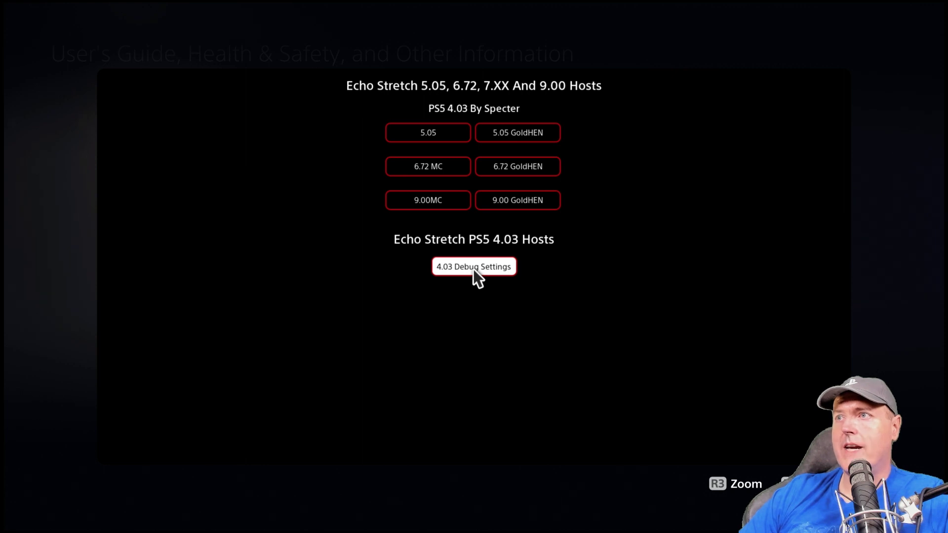
{"action": "left_click", "coordinate": [473, 267]}
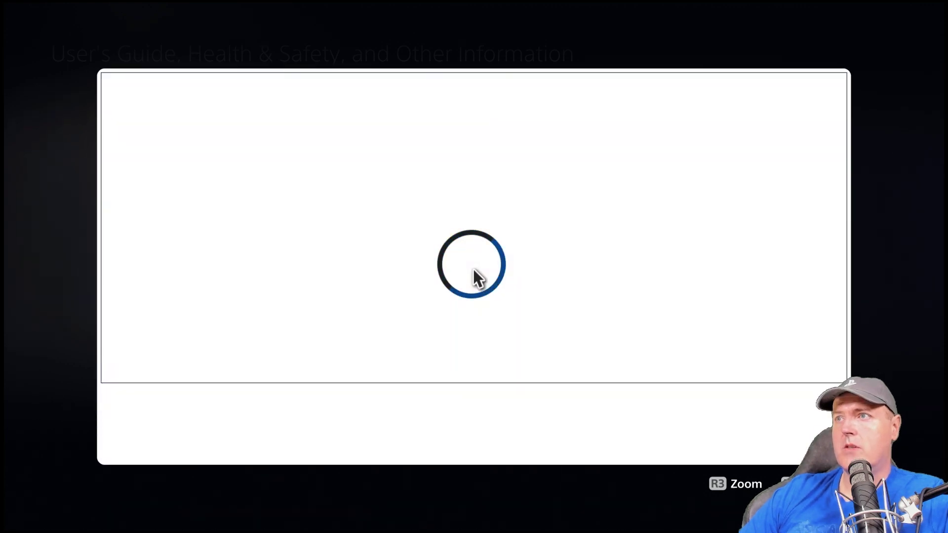
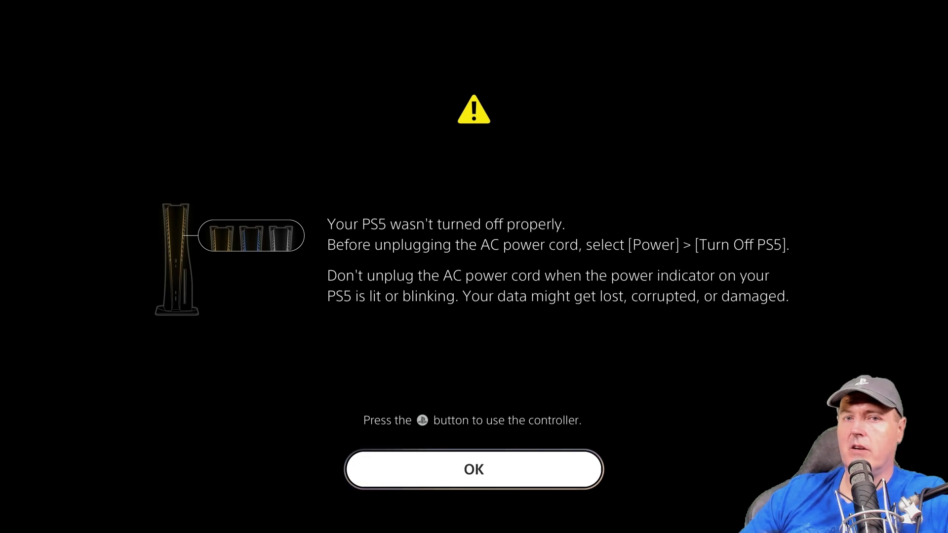
Step: Acknowledge the improper shutdown warning and sign in with the preselected user profile
{"action": "key", "text": "Return"}
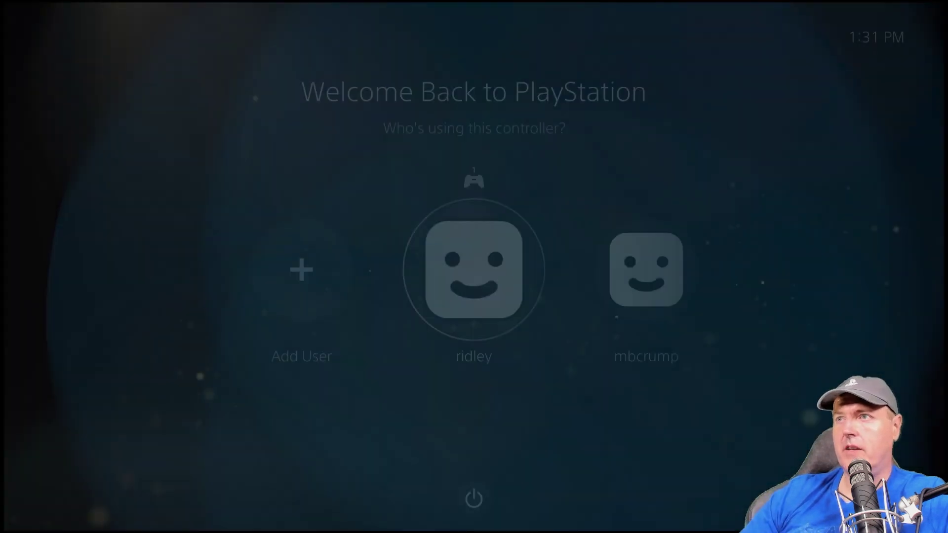
{"action": "key", "text": "Return"}
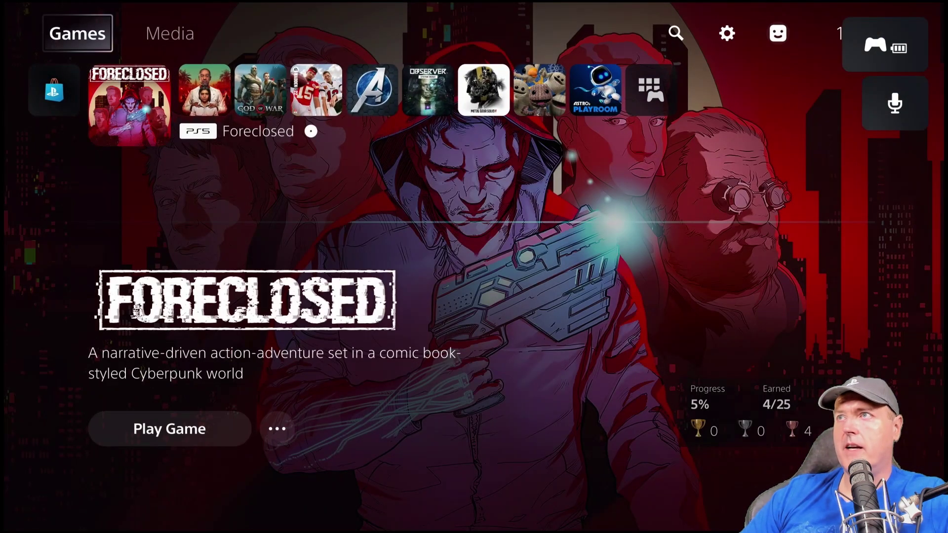
Step: Open the console's Settings from the home screen
{"action": "key", "text": "Right"}
{"action": "key", "text": "Right"}
{"action": "key", "text": "Right"}
{"action": "key", "text": "Return"}
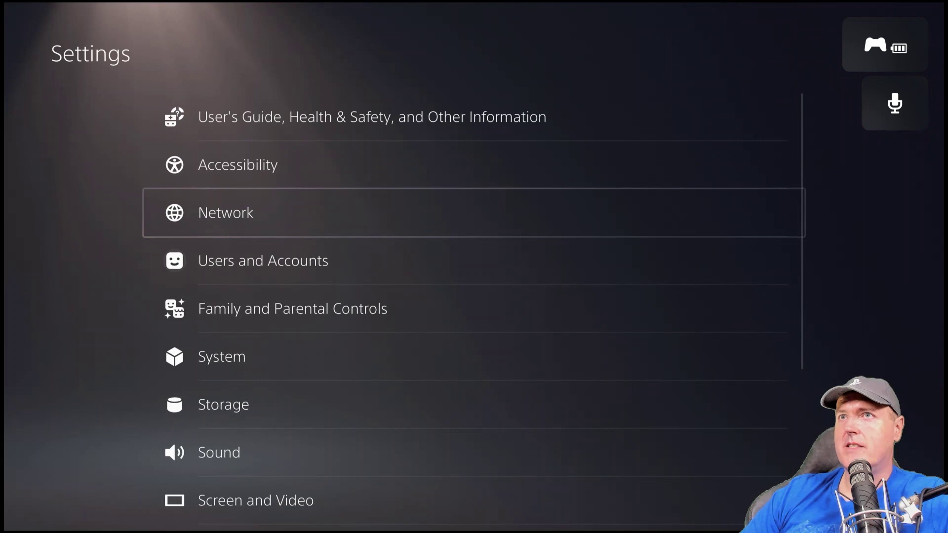
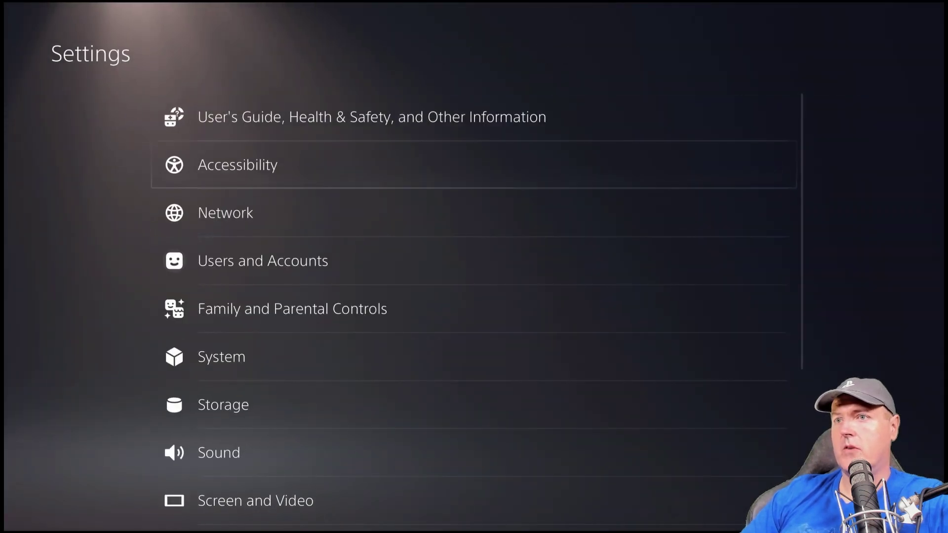
Step: Check the full Settings list for a Debug Settings entry and return to the home screen
{"action": "key", "text": "Down"}
{"action": "key", "text": "Down"}
{"action": "key", "text": "Down"}
{"action": "key", "text": "Down"}
{"action": "key", "text": "Down"}
{"action": "key", "text": "Down"}
{"action": "key", "text": "Down"}
{"action": "key", "text": "Down"}
{"action": "key", "text": "Down"}
{"action": "key", "text": "Down"}
{"action": "key", "text": "Up"}
{"action": "key", "text": "Up"}
{"action": "key", "text": "Up"}
{"action": "key", "text": "Up"}
{"action": "key", "text": "Up"}
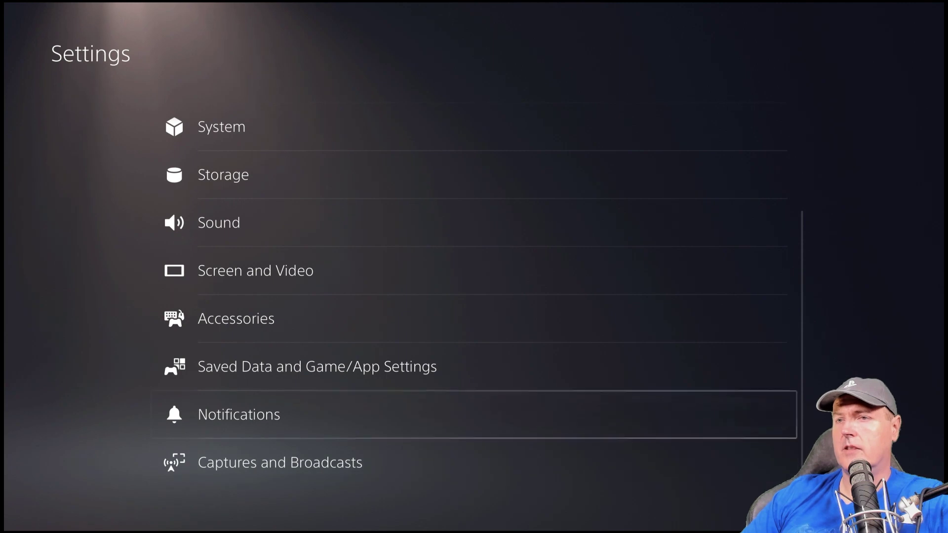
{"action": "key", "text": "Down"}
{"action": "key", "text": "Down"}
{"action": "key", "text": "Down"}
{"action": "key", "text": "Down"}
{"action": "key", "text": "Escape"}
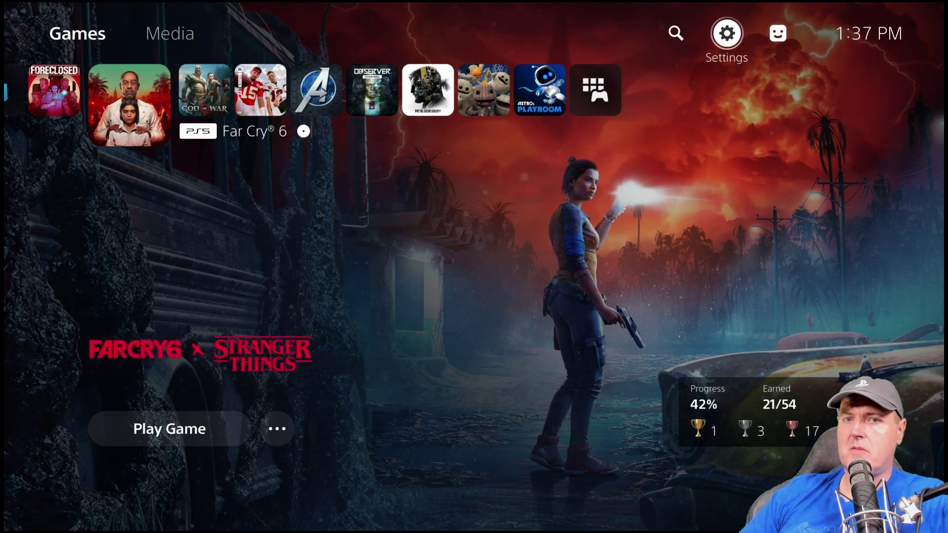
Step: Reopen the console's Settings and enter Debug Settings
{"action": "key", "text": "Return"}
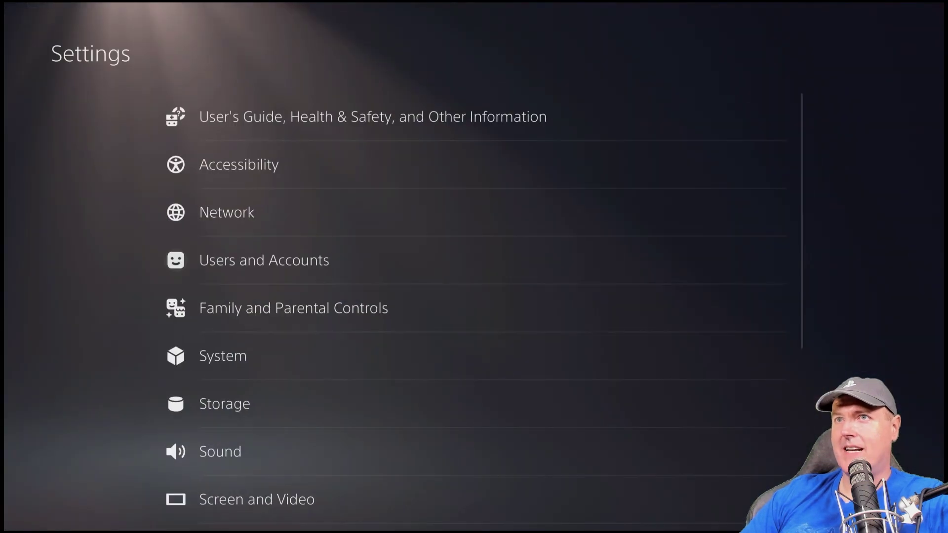
{"action": "key", "text": "Down"}
{"action": "key", "text": "Down"}
{"action": "key", "text": "Down"}
{"action": "key", "text": "Down"}
{"action": "key", "text": "Down"}
{"action": "key", "text": "Down"}
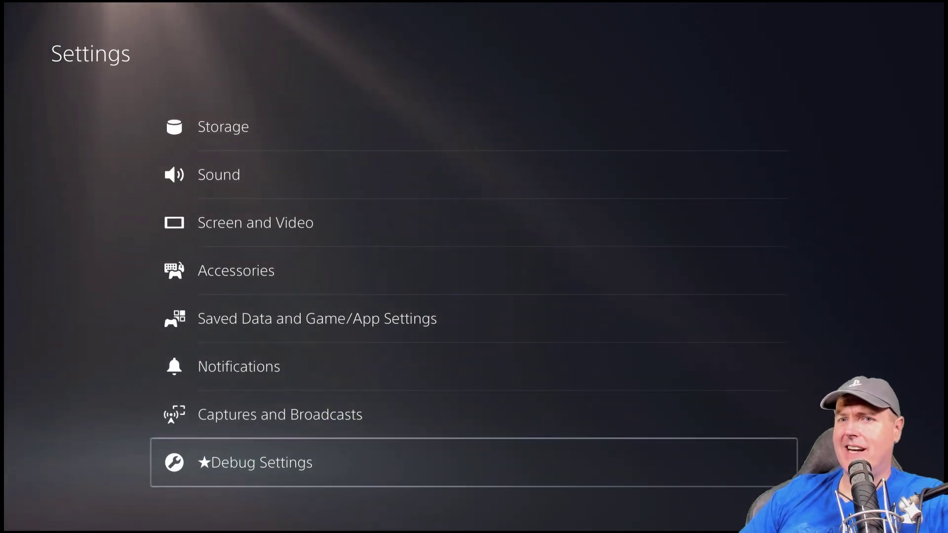
{"action": "key", "text": "Return"}
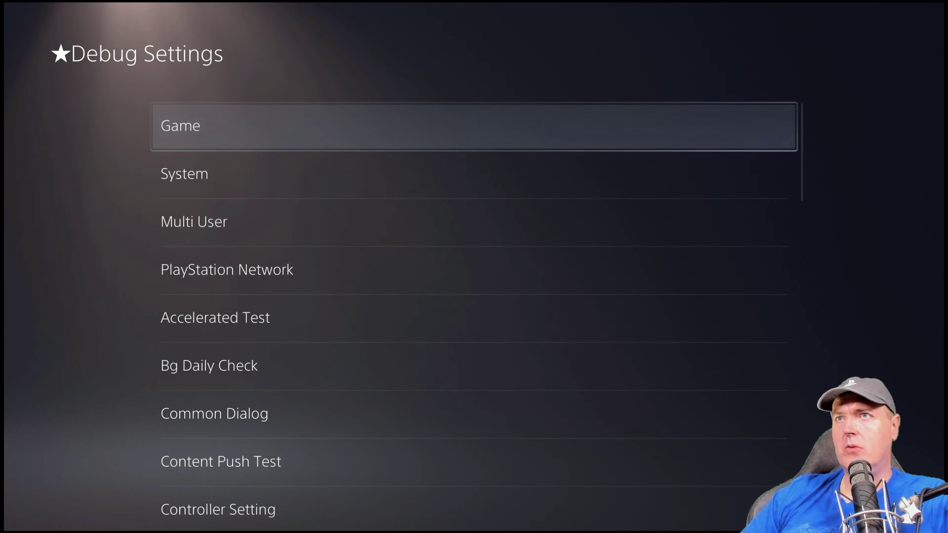
Step: Open the Game debug settings, dismiss the error, and check the Package Installer for available packages
{"action": "key", "text": "Return"}
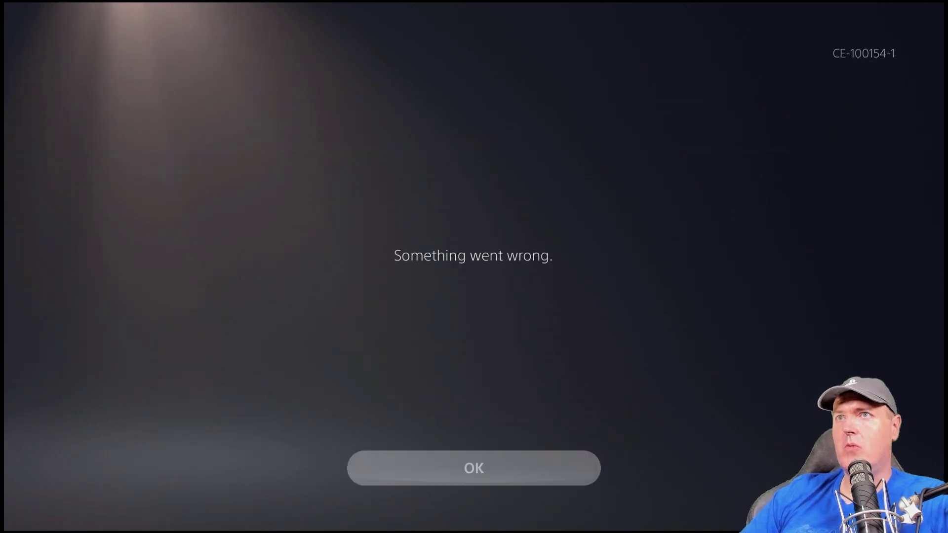
{"action": "key", "text": "Return"}
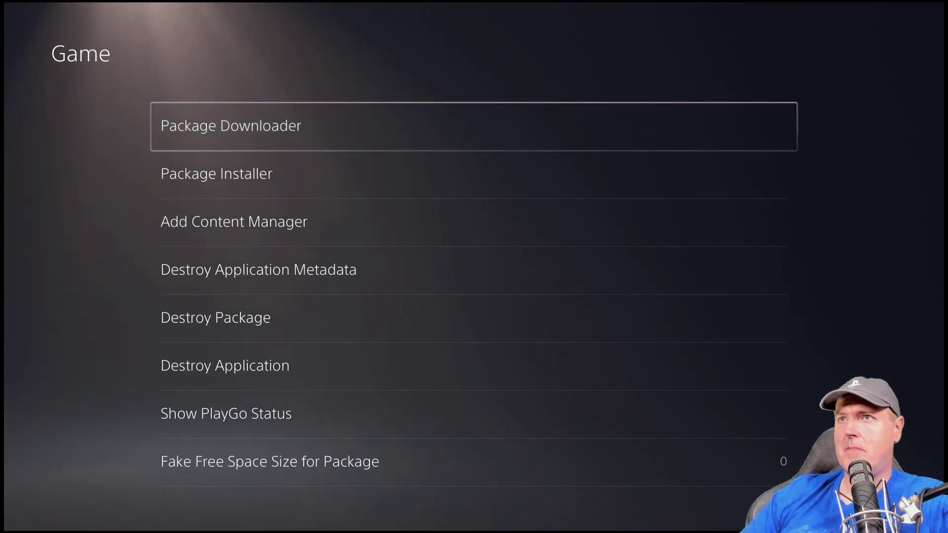
{"action": "key", "text": "Down"}
{"action": "key", "text": "Return"}
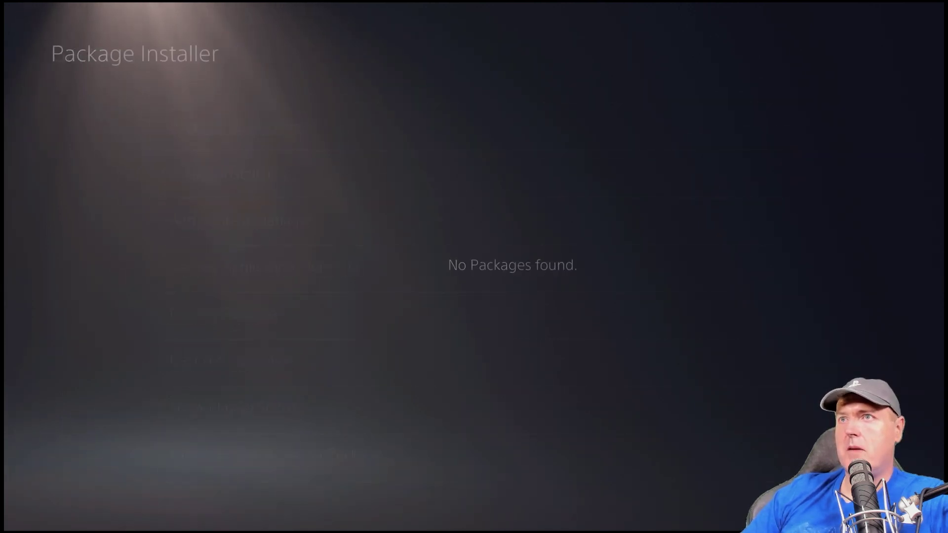
{"action": "key", "text": "Escape"}
Step: View the options in the Game category's Add Content Manager
{"action": "key", "text": "Down"}
{"action": "key", "text": "Return"}
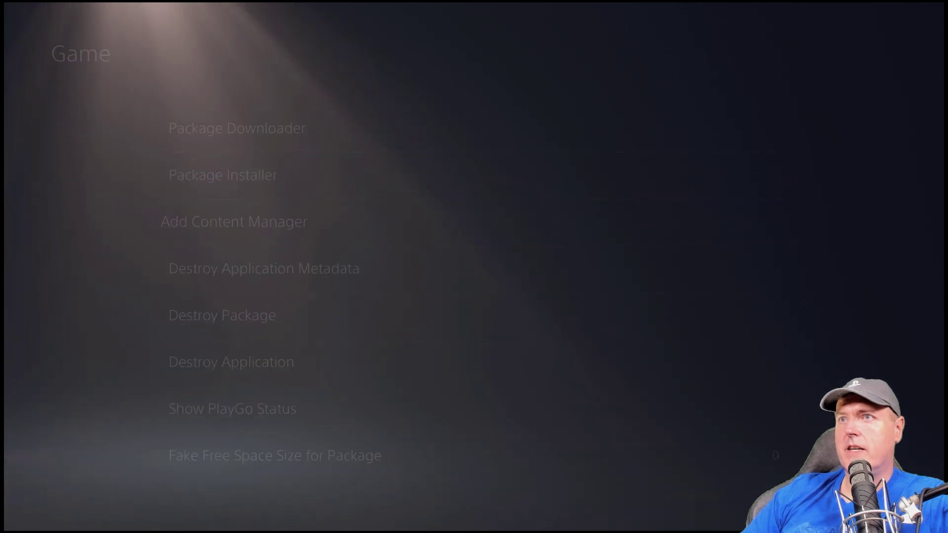
{"action": "key", "text": "Return"}
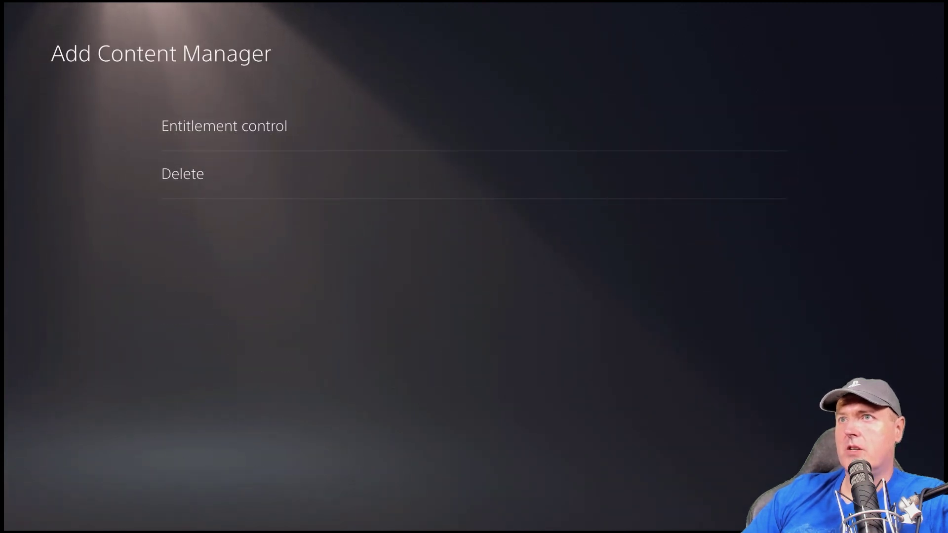
Step: Open the System debug settings and view the IDU mode choices, keeping Off selected
{"action": "key", "text": "Return"}
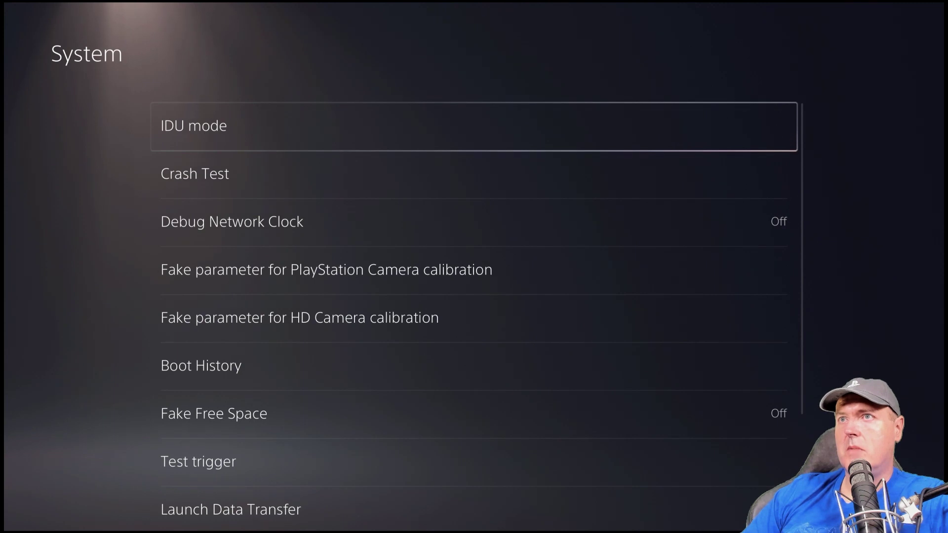
{"action": "key", "text": "Return"}
{"action": "key", "text": "Down"}
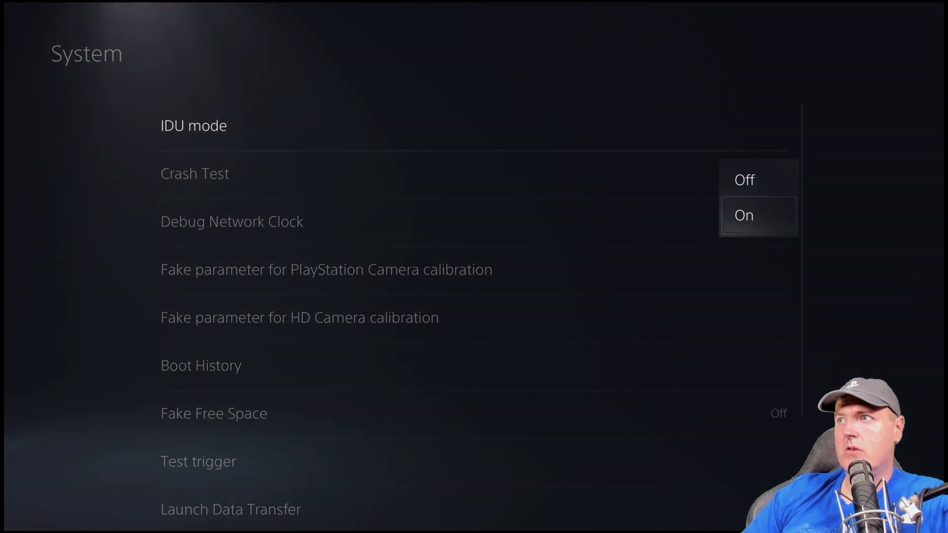
{"action": "key", "text": "Up"}
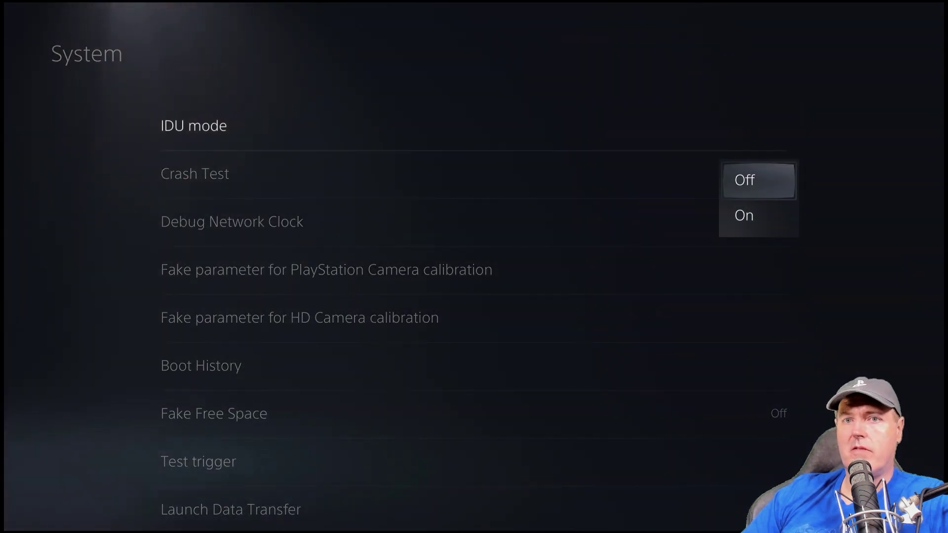
{"action": "key", "text": "Return"}
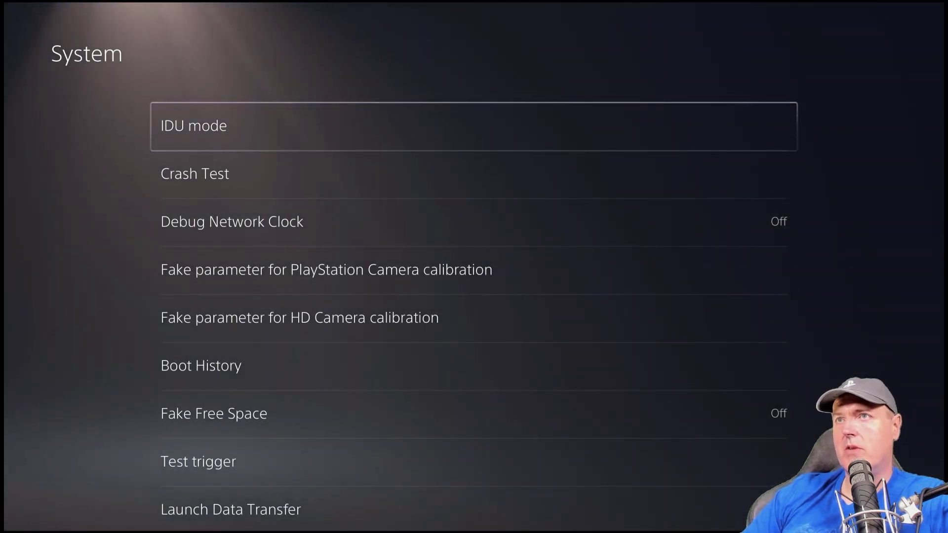
Step: View the Crash Test page and leave it without entering a title ID
{"action": "key", "text": "Down"}
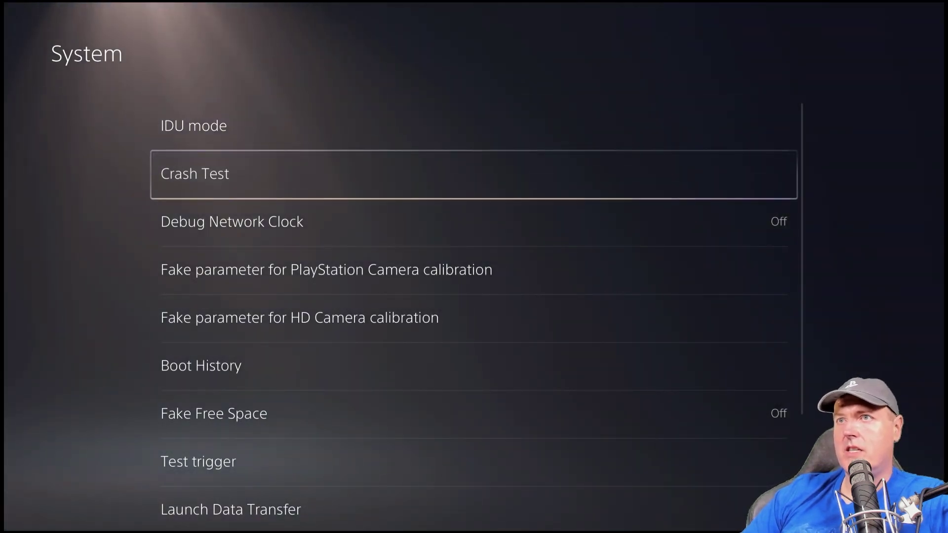
{"action": "key", "text": "Return"}
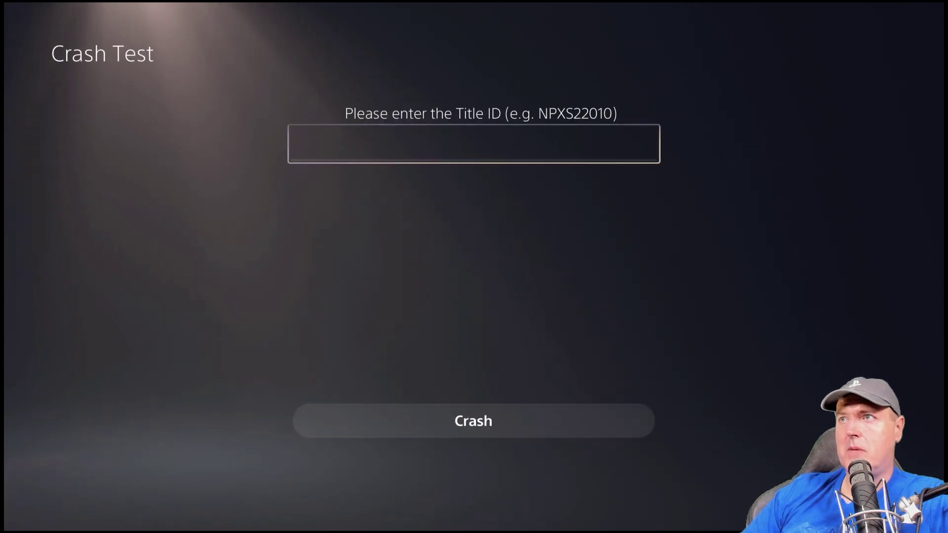
{"action": "key", "text": "Escape"}
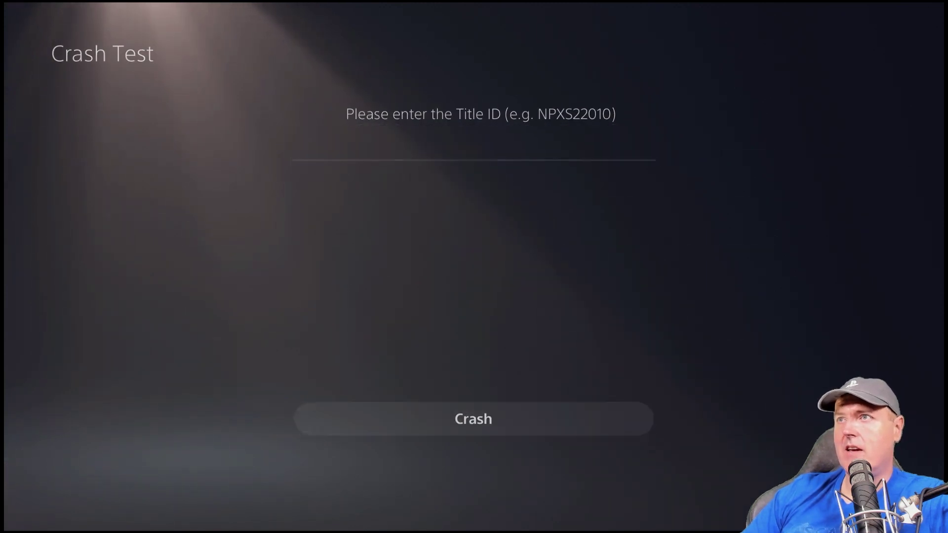
Step: Review the Boot History log in the System debug settings and close it
{"action": "key", "text": "Down"}
{"action": "key", "text": "Return"}
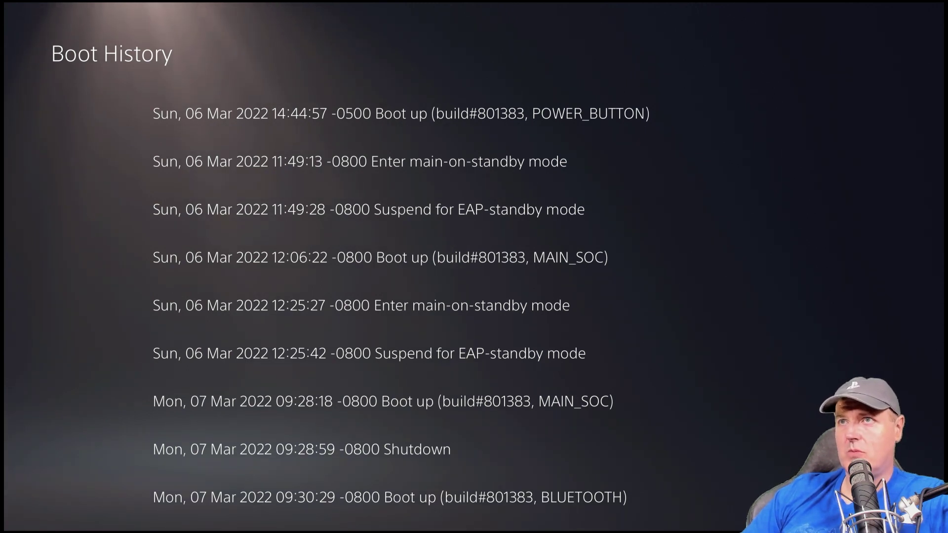
{"action": "key", "text": "Escape"}
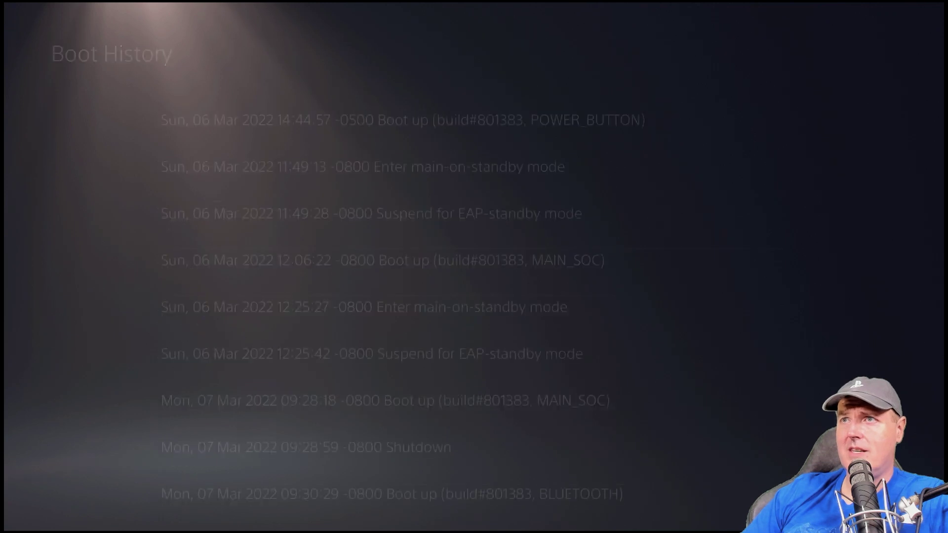
Step: Look through the remaining System debug options down to Fake M.2 SSD Thermal Shutdown
{"action": "key", "text": "Down"}
{"action": "key", "text": "Down"}
{"action": "key", "text": "Down"}
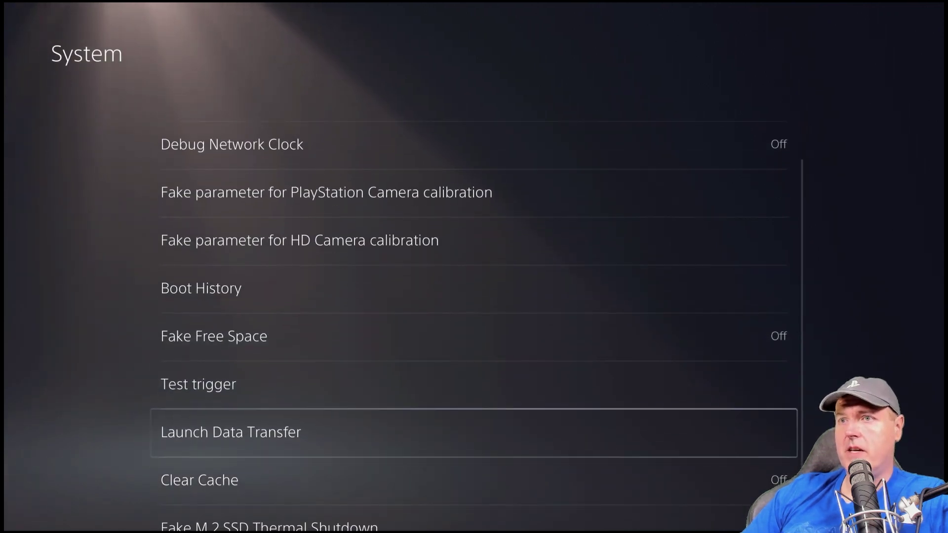
{"action": "key", "text": "Down"}
{"action": "key", "text": "Down"}
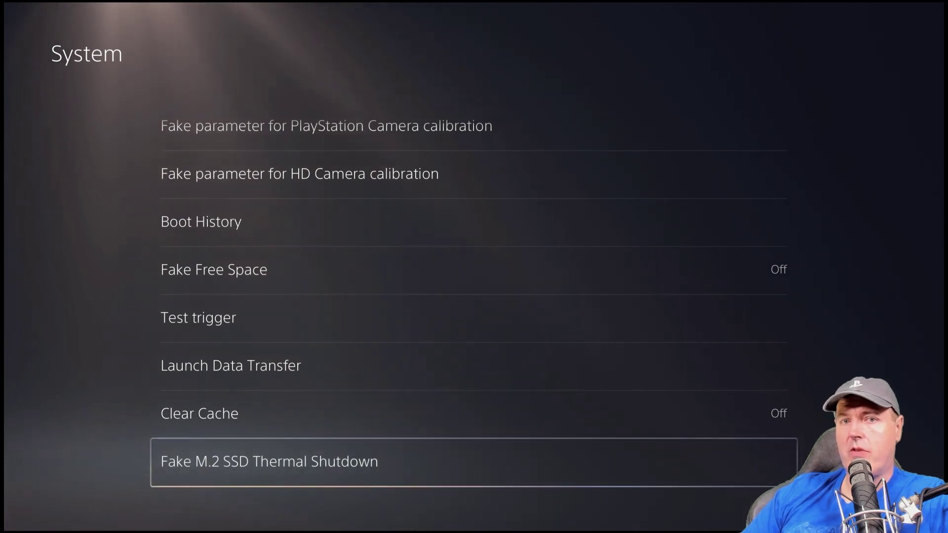
Step: Return to the Debug Settings categories, open Multi User, and look over its user entries
{"action": "key", "text": "Return"}
{"action": "key", "text": "Down"}
{"action": "key", "text": "Return"}
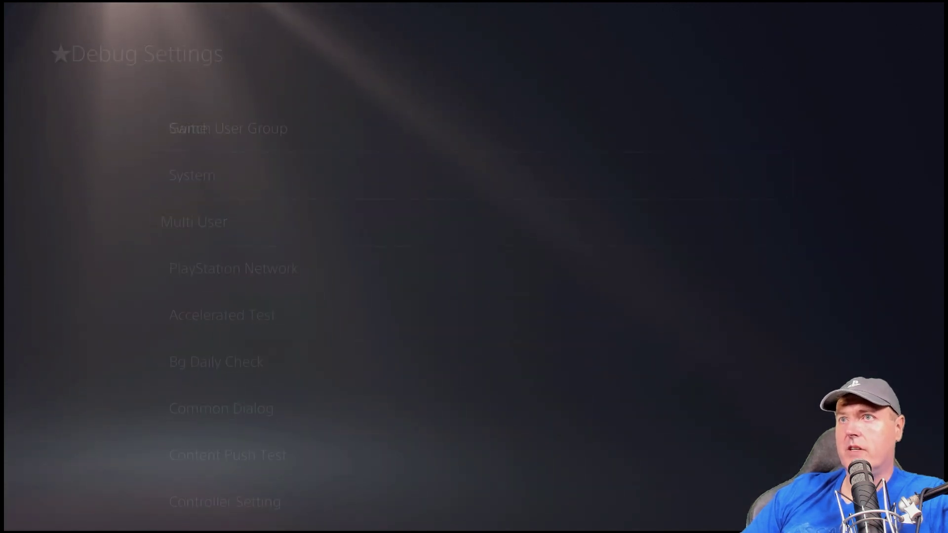
{"action": "key", "text": "Down"}
{"action": "key", "text": "Down"}
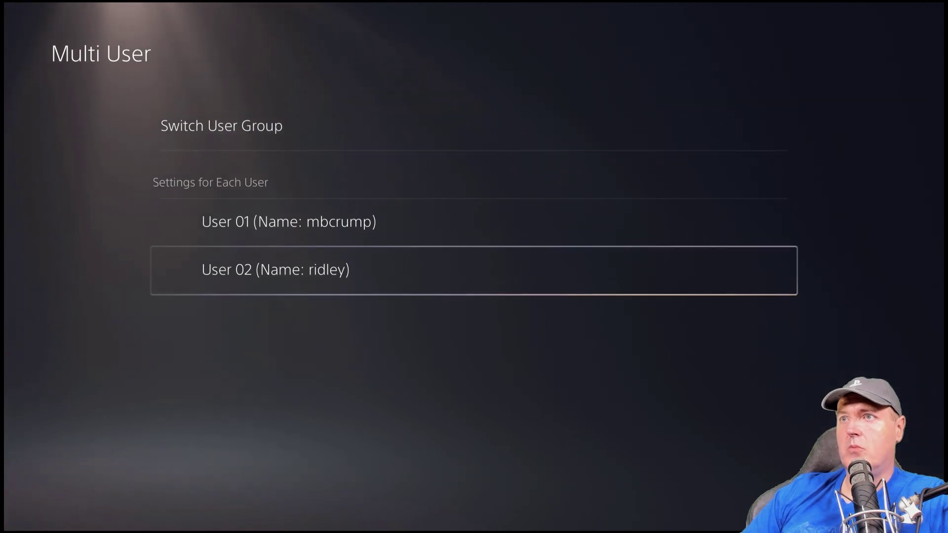
Step: View the Hint Has Seen flag options for User 01 and go back to the Multi User page
{"action": "key", "text": "Up"}
{"action": "key", "text": "Return"}
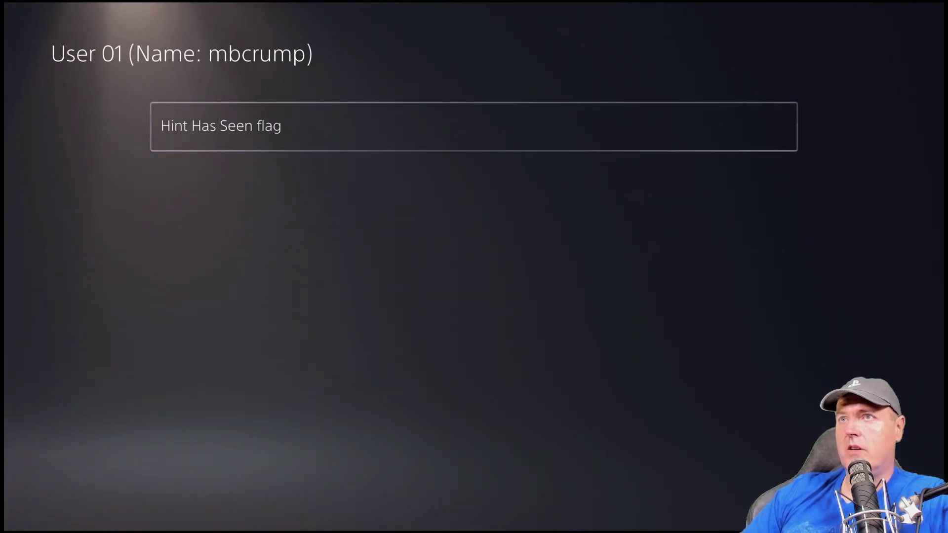
{"action": "key", "text": "Return"}
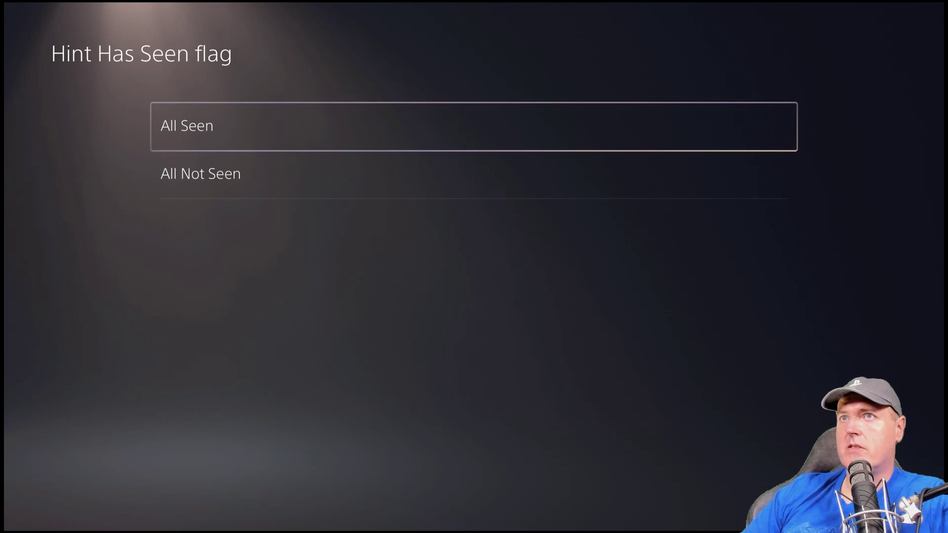
{"action": "key", "text": "Down"}
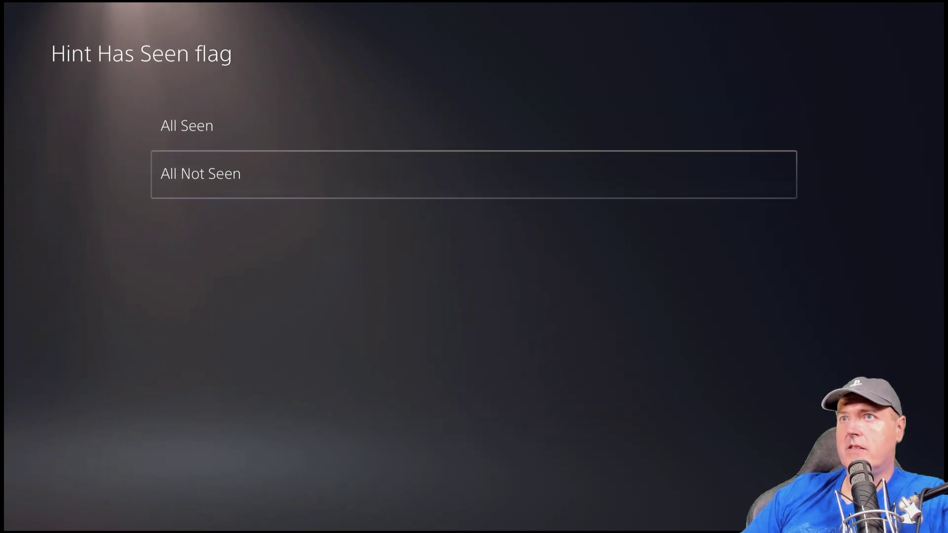
{"action": "key", "text": "Up"}
{"action": "key", "text": "Return"}
{"action": "key", "text": "Escape"}
{"action": "key", "text": "Escape"}
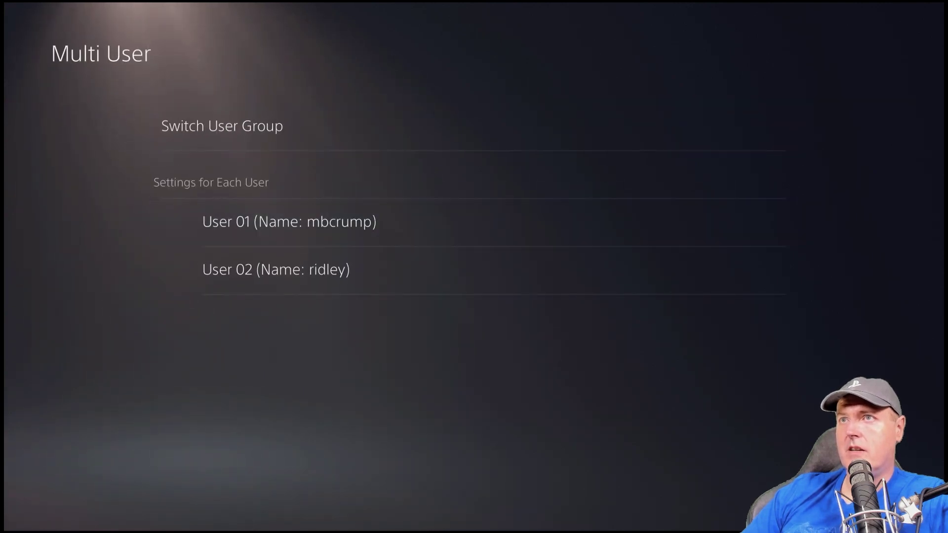
Step: Open the PlayStation Network debug settings, dismiss the error, and look through the options down to Universal Data System data
{"action": "key", "text": "Down"}
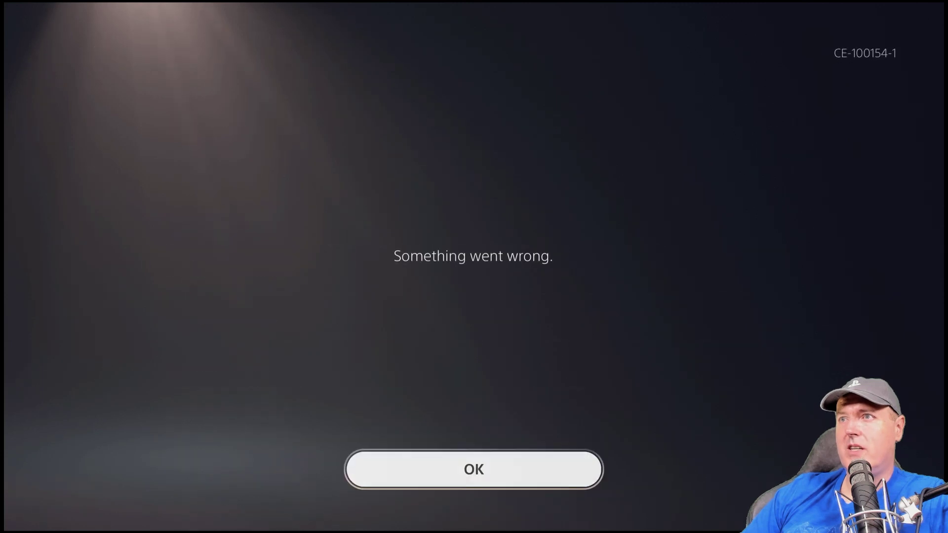
{"action": "key", "text": "Return"}
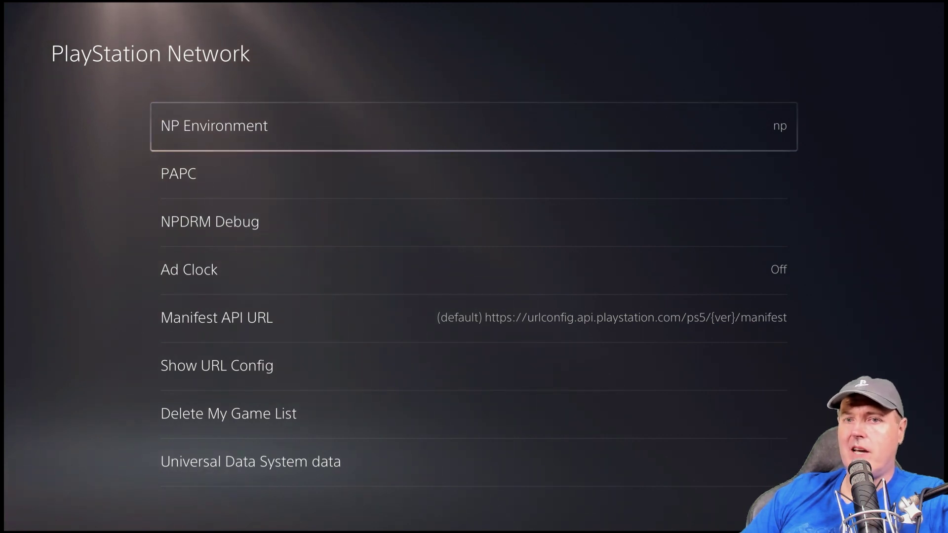
{"action": "key", "text": "Down"}
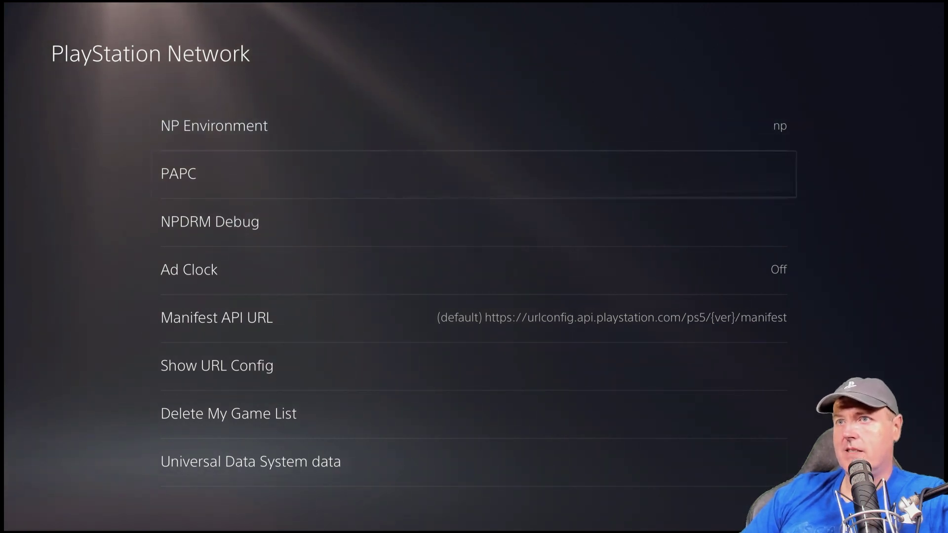
{"action": "key", "text": "Down"}
{"action": "key", "text": "Down"}
Step: Open the Accelerated Test debug settings, dismiss the error, and look over the power-down and screen saver options
{"action": "key", "text": "Down"}
{"action": "key", "text": "Down"}
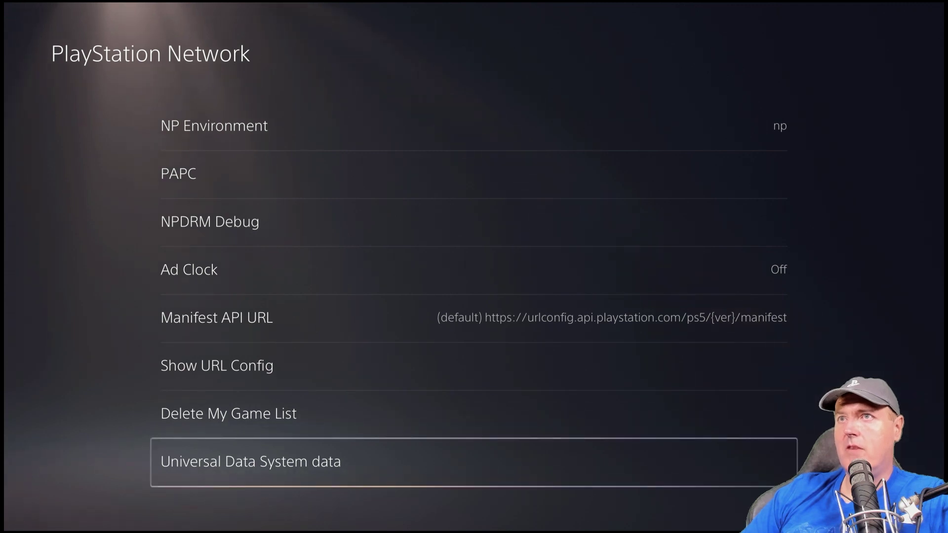
{"action": "key", "text": "Escape"}
{"action": "key", "text": "Down"}
{"action": "key", "text": "Return"}
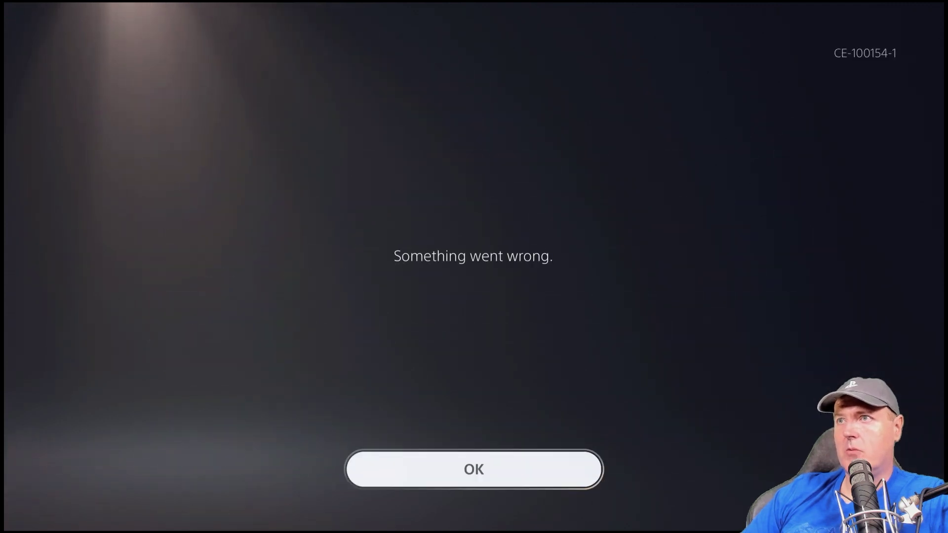
{"action": "key", "text": "Return"}
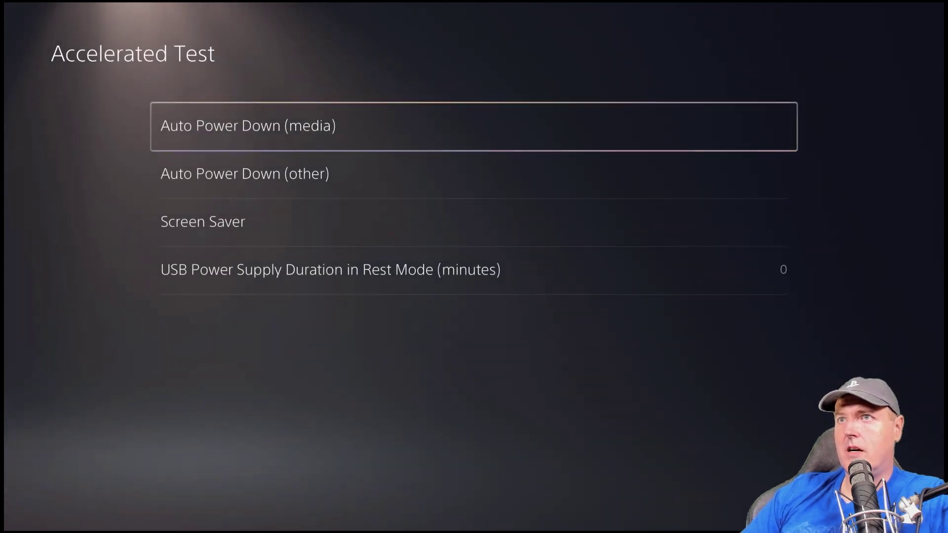
{"action": "key", "text": "Down"}
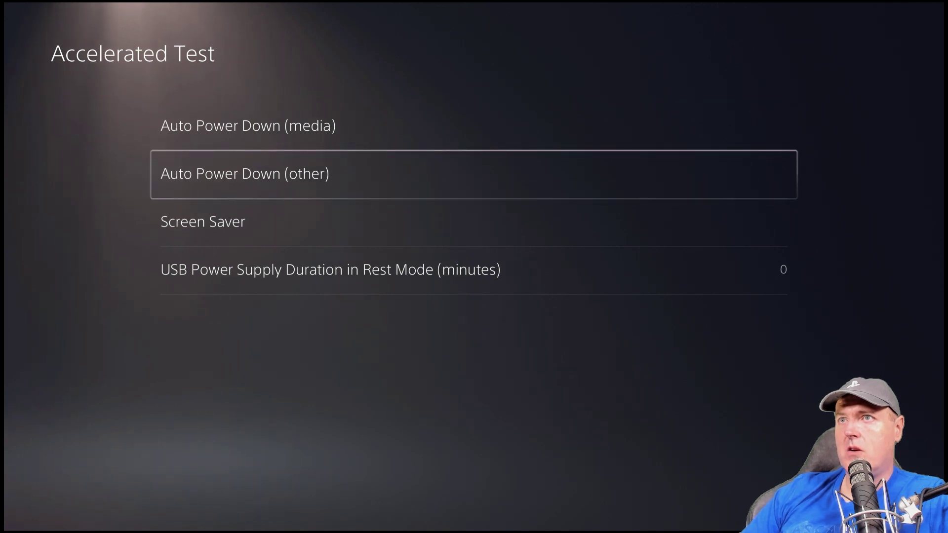
{"action": "key", "text": "Down"}
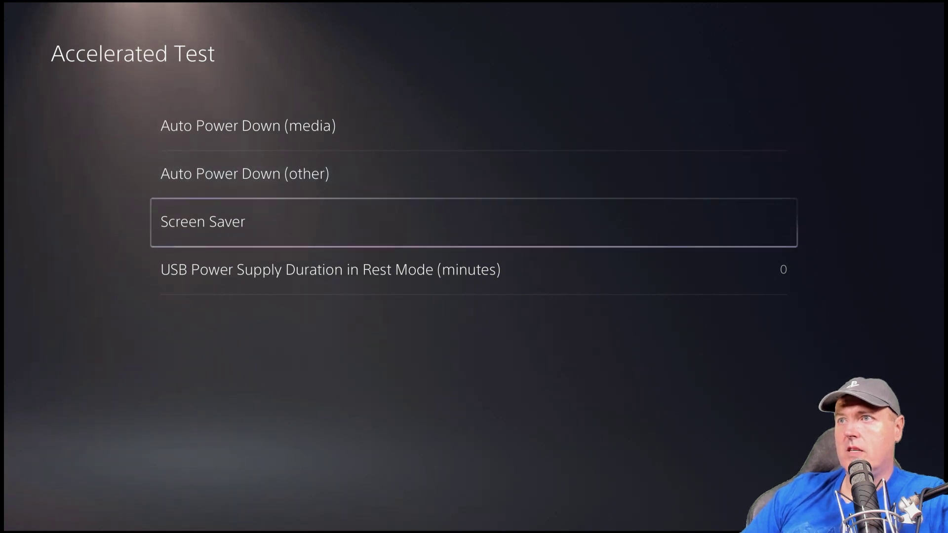
Step: Leave Accelerated Test, view the Bg Daily Check debug settings, and return to the Debug Settings categories
{"action": "key", "text": "Escape"}
{"action": "key", "text": "Down"}
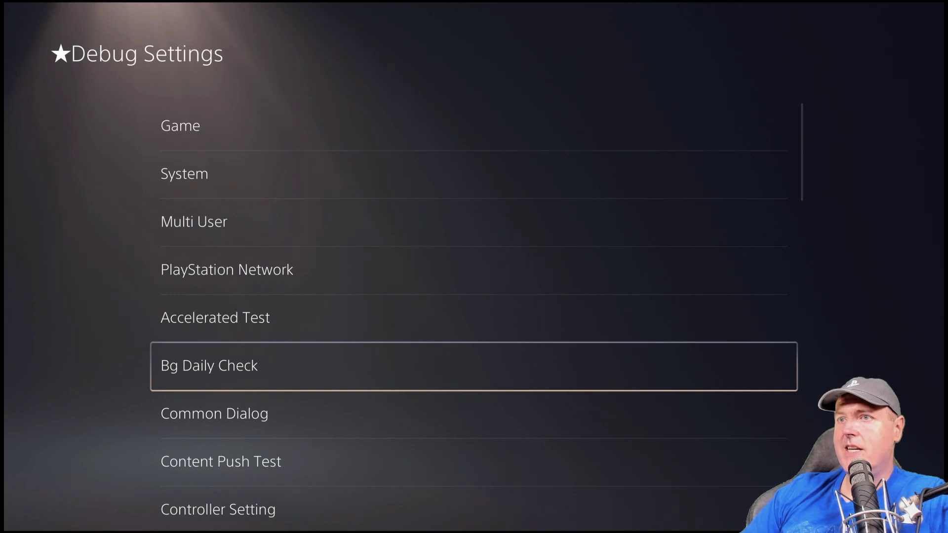
{"action": "key", "text": "Return"}
{"action": "key", "text": "Return"}
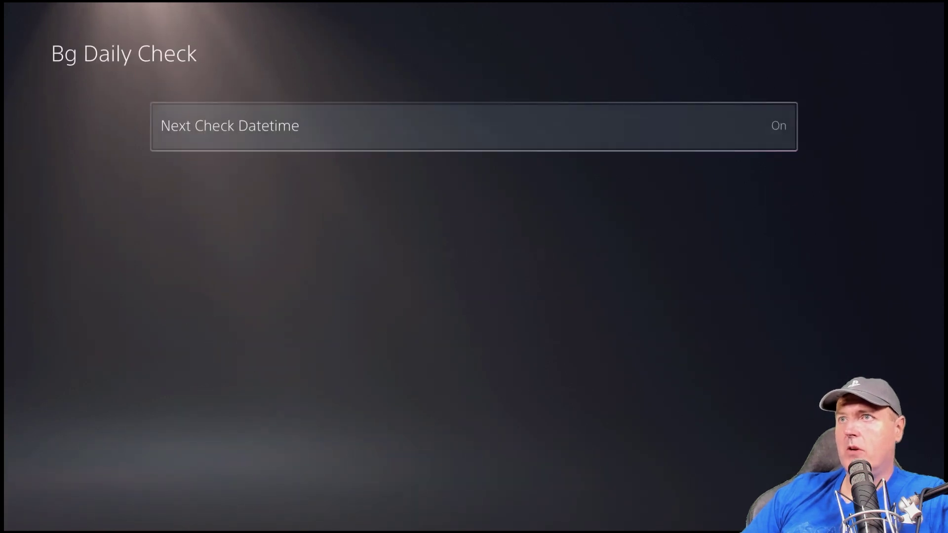
{"action": "key", "text": "Escape"}
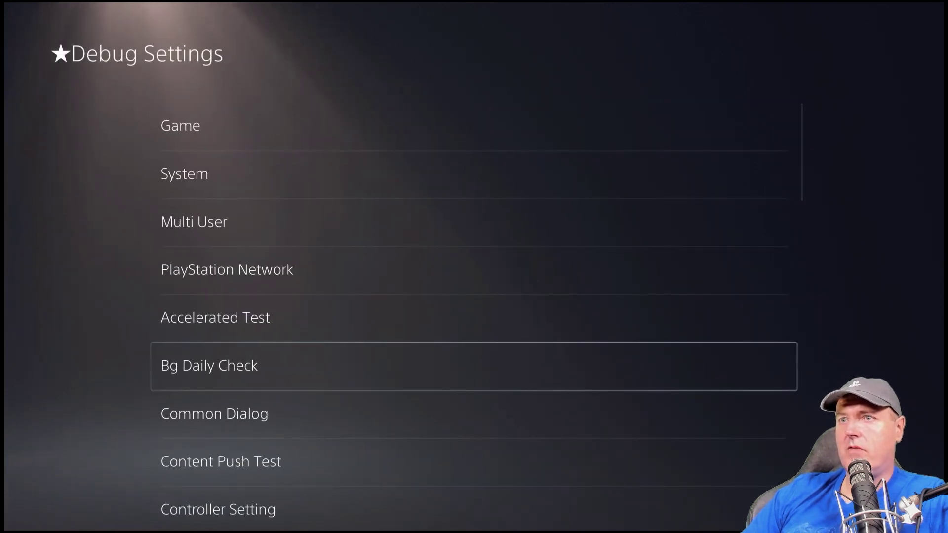
Step: Open the Common Dialog debug settings, dismiss the error, and return to the category list
{"action": "key", "text": "Return"}
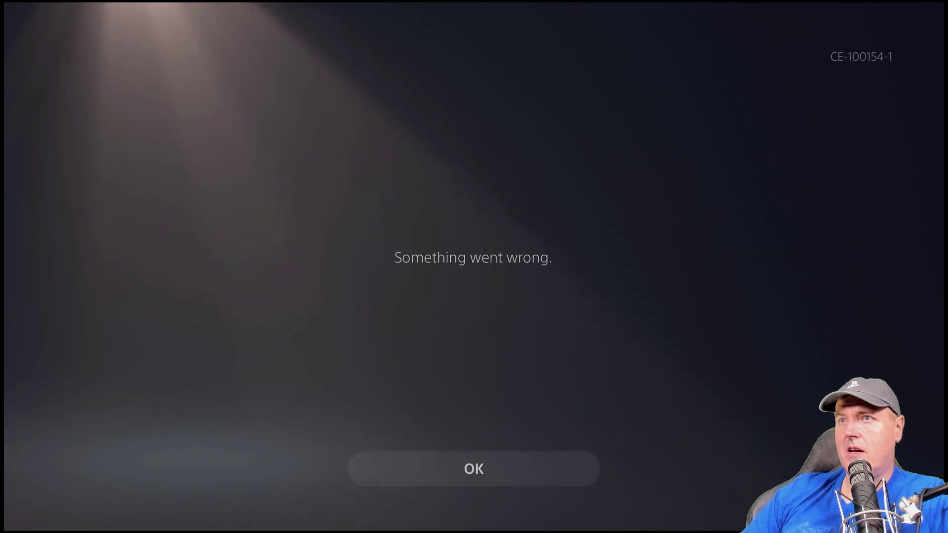
{"action": "key", "text": "Return"}
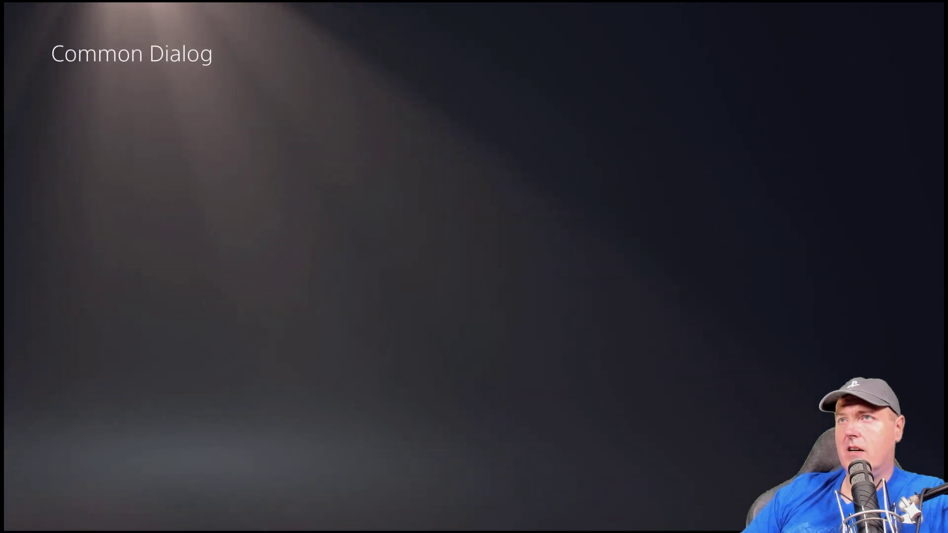
{"action": "key", "text": "Escape"}
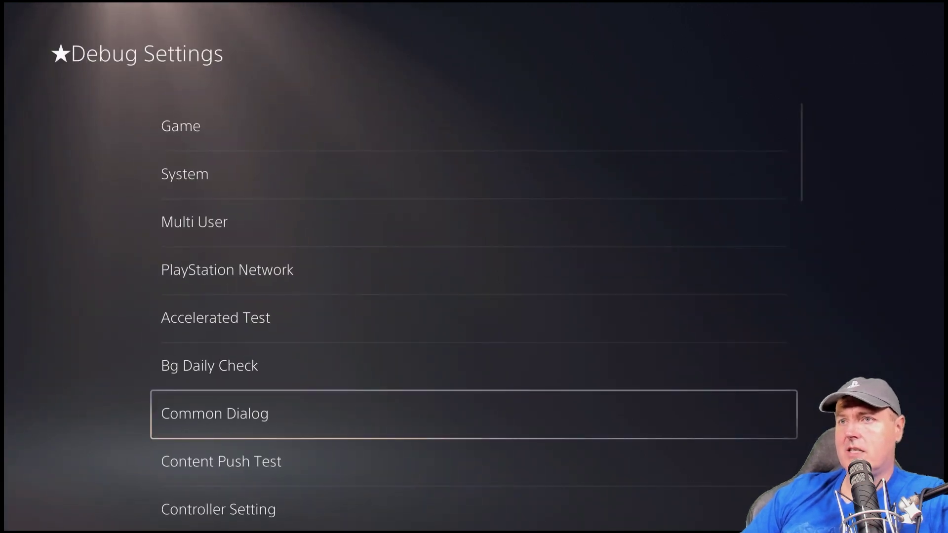
Step: View the Controller Setting debug page and return to the Debug Settings categories
{"action": "key", "text": "Down"}
{"action": "key", "text": "Down"}
{"action": "key", "text": "Return"}
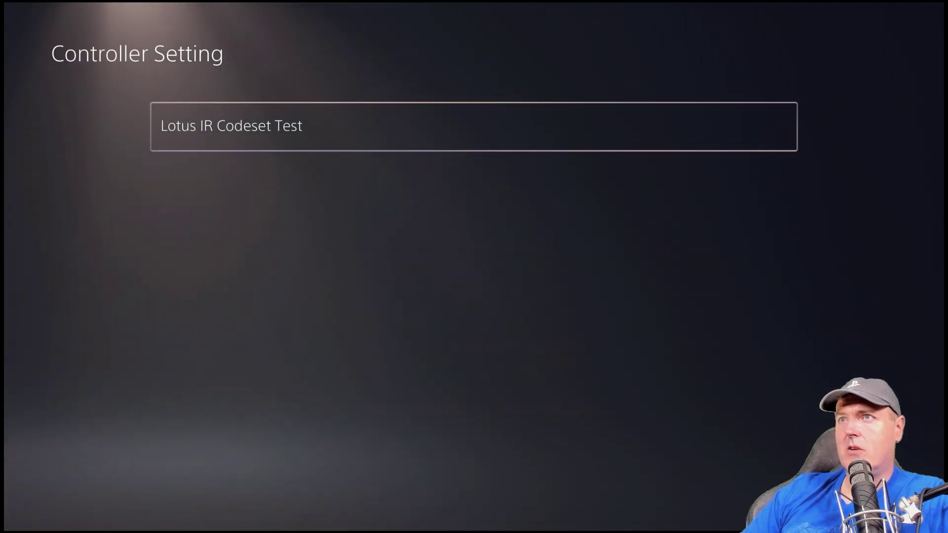
{"action": "key", "text": "Escape"}
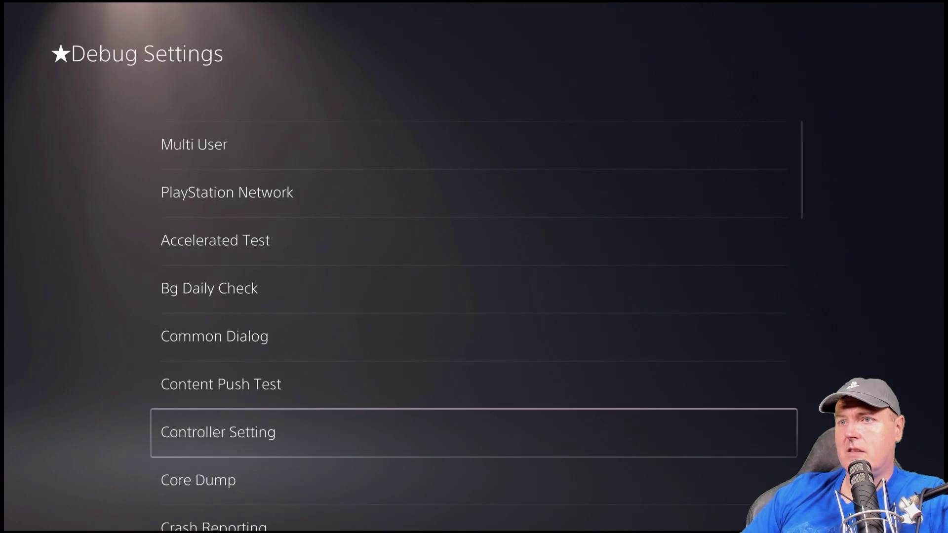
Step: Check the Core Dump and Crash Reporting debug settings, dismiss the error, and return to the categories
{"action": "key", "text": "Down"}
{"action": "key", "text": "Return"}
{"action": "key", "text": "Escape"}
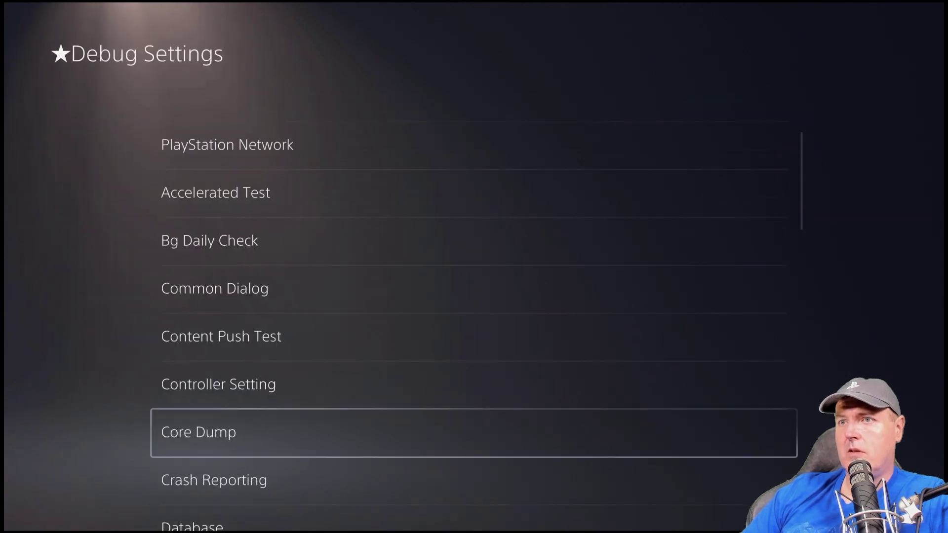
{"action": "key", "text": "Down"}
{"action": "key", "text": "Return"}
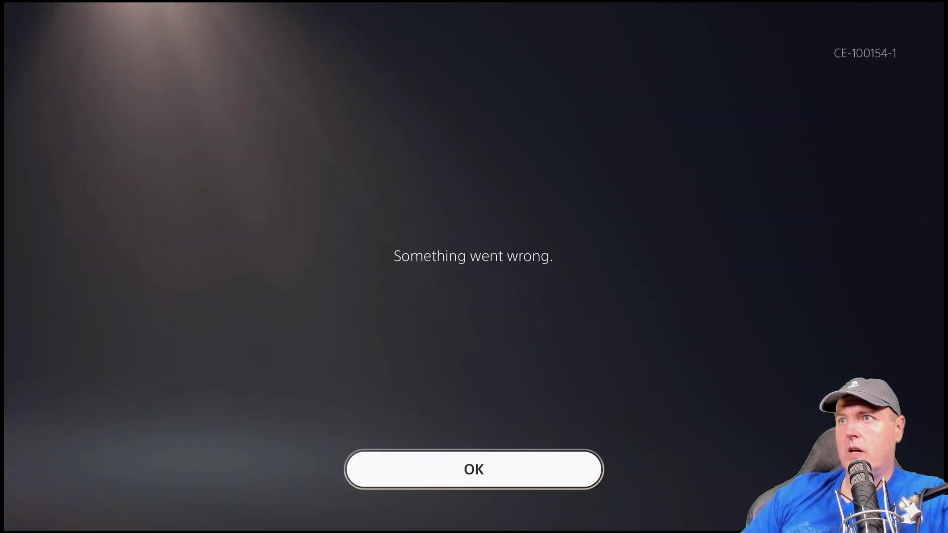
{"action": "key", "text": "Return"}
{"action": "key", "text": "Escape"}
Step: Open the External HDD debug settings past Database and Date and Time, and dismiss the error to view its options
{"action": "key", "text": "Down"}
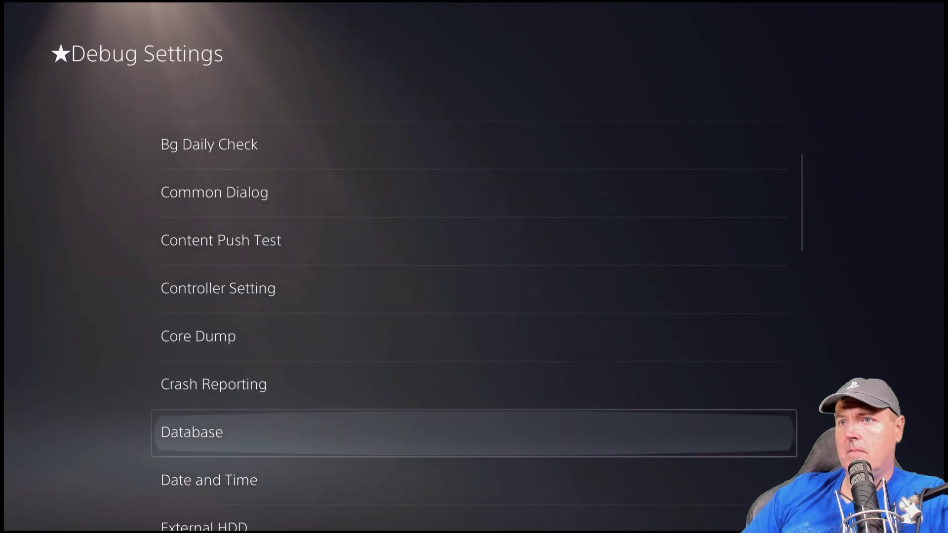
{"action": "key", "text": "Down"}
{"action": "key", "text": "Down"}
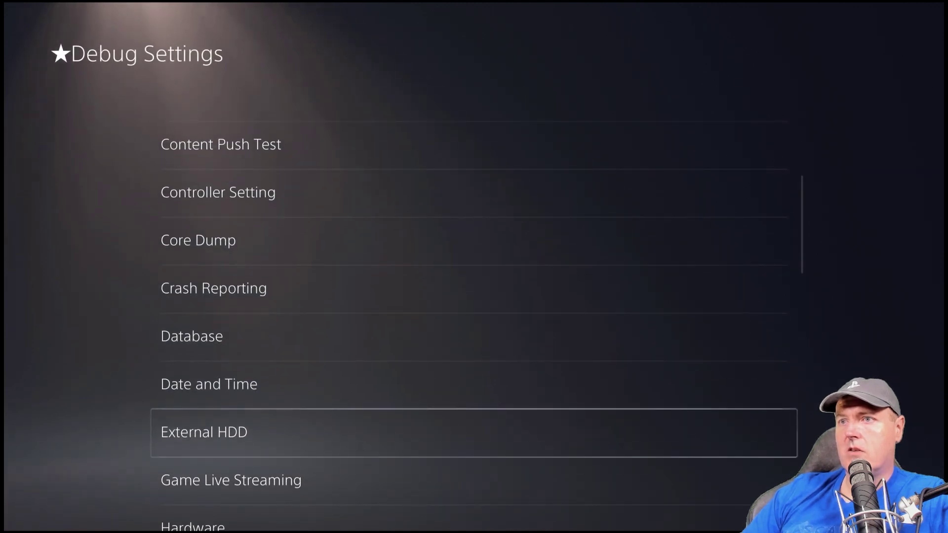
{"action": "key", "text": "Return"}
{"action": "key", "text": "Return"}
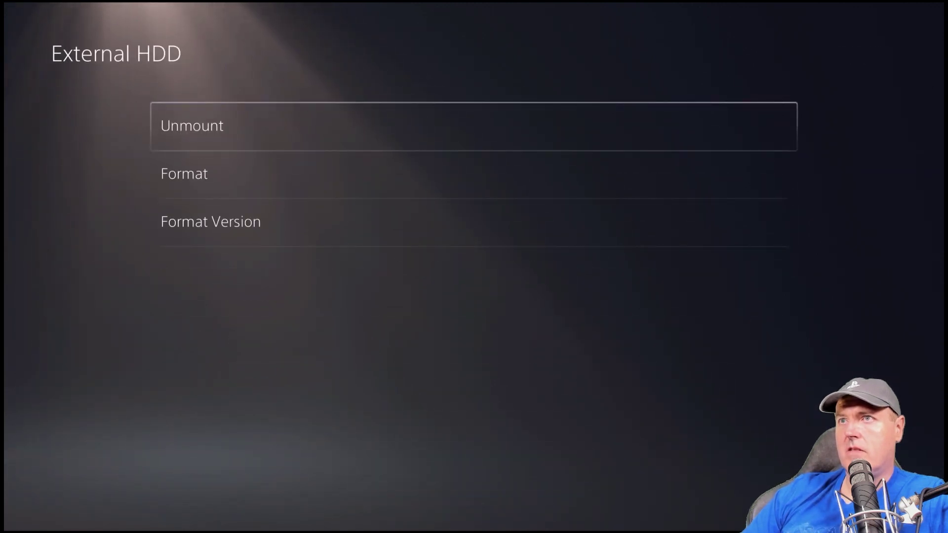
Step: Leave External HDD and open the License Activation debug settings to view the codec options
{"action": "key", "text": "Escape"}
{"action": "key", "text": "Down"}
{"action": "key", "text": "Down"}
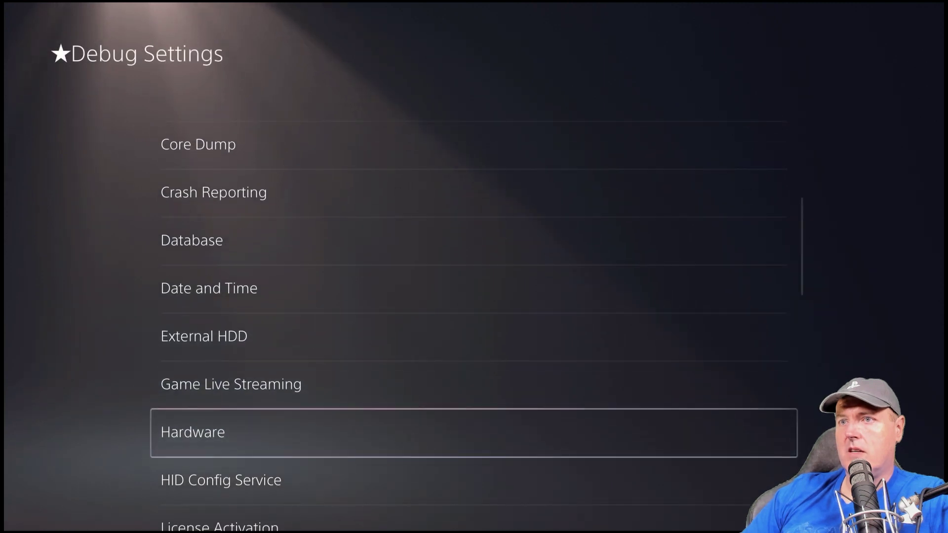
{"action": "key", "text": "Down"}
{"action": "key", "text": "Down"}
{"action": "key", "text": "Return"}
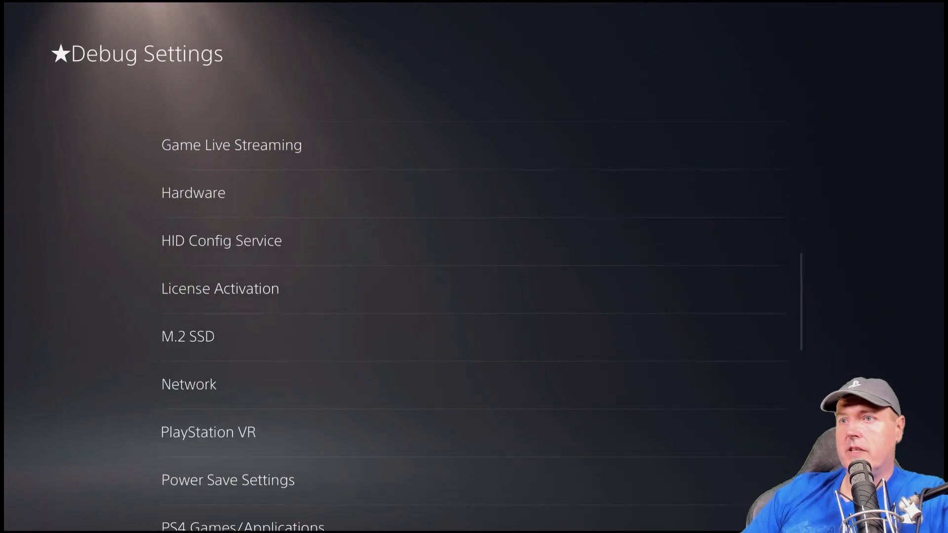
Step: Open the PlayStation VR debug settings, dismiss the error, view the Firmware Update Test page, and go back to the categories
{"action": "key", "text": "Return"}
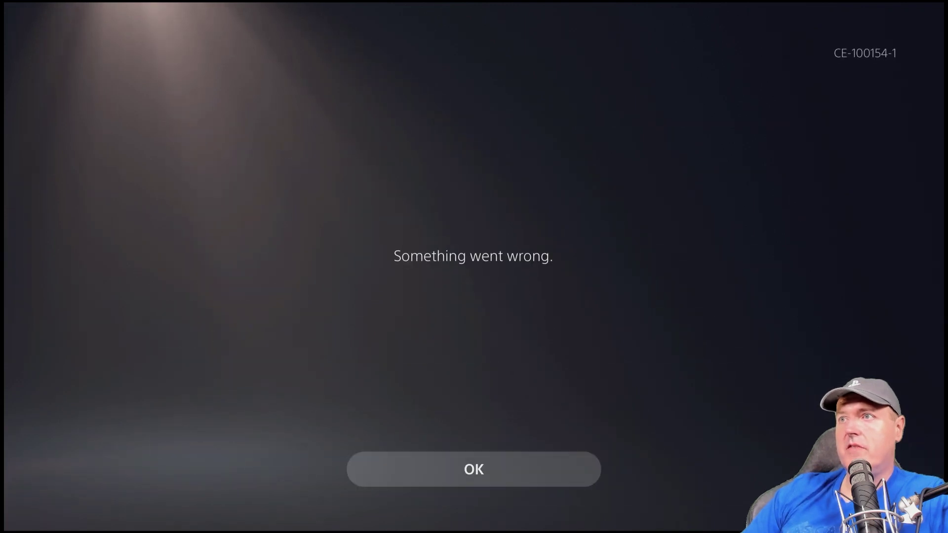
{"action": "key", "text": "Return"}
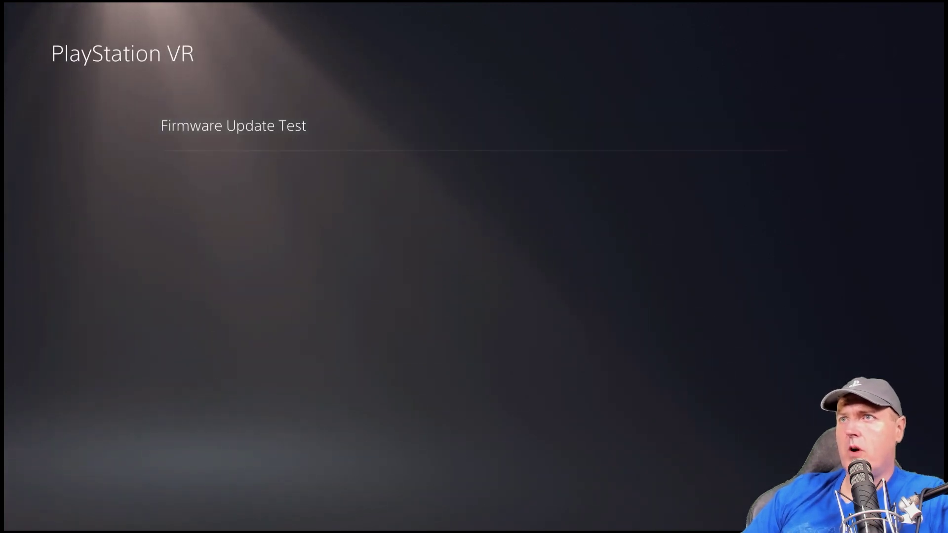
{"action": "key", "text": "Return"}
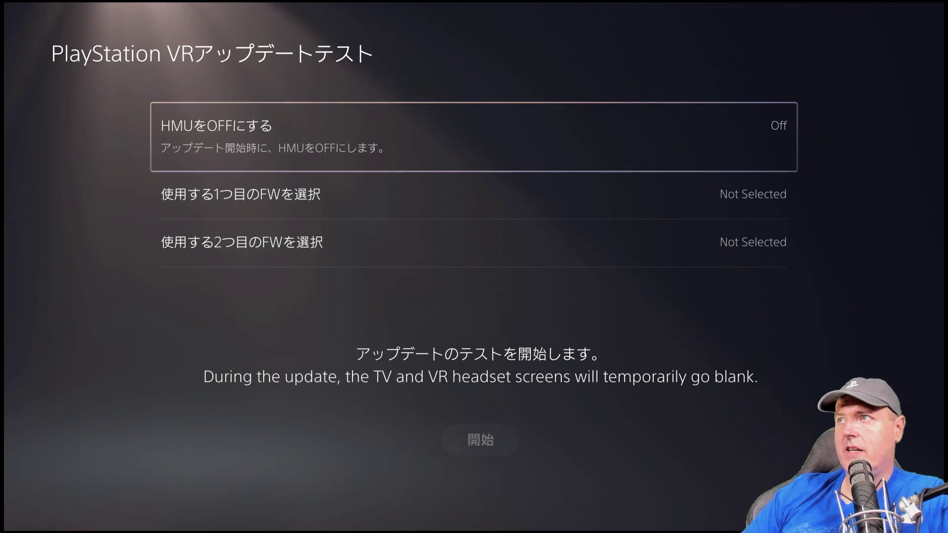
{"action": "key", "text": "Escape"}
{"action": "key", "text": "Escape"}
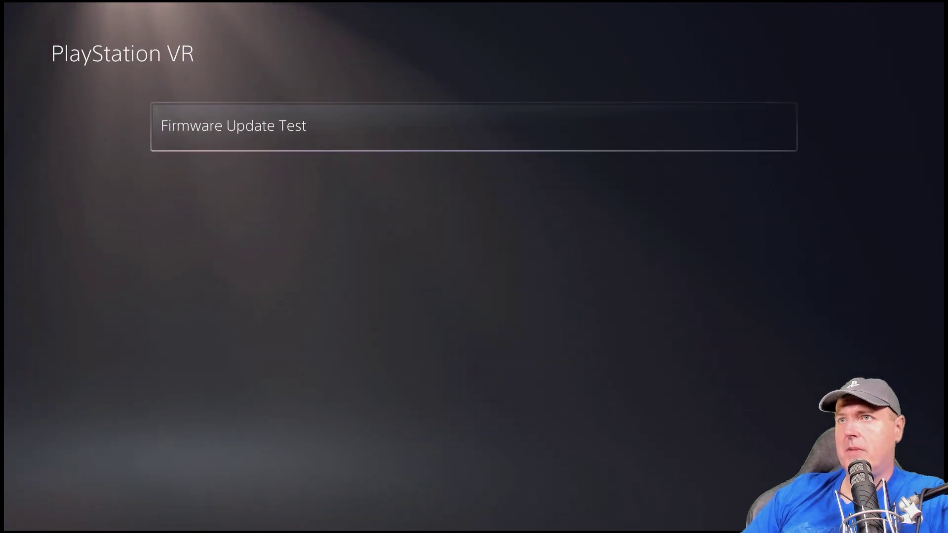
Step: View the PS4 Title List options under PS4 Games/Applications and return to the Debug Settings categories
{"action": "key", "text": "Down"}
{"action": "key", "text": "Down"}
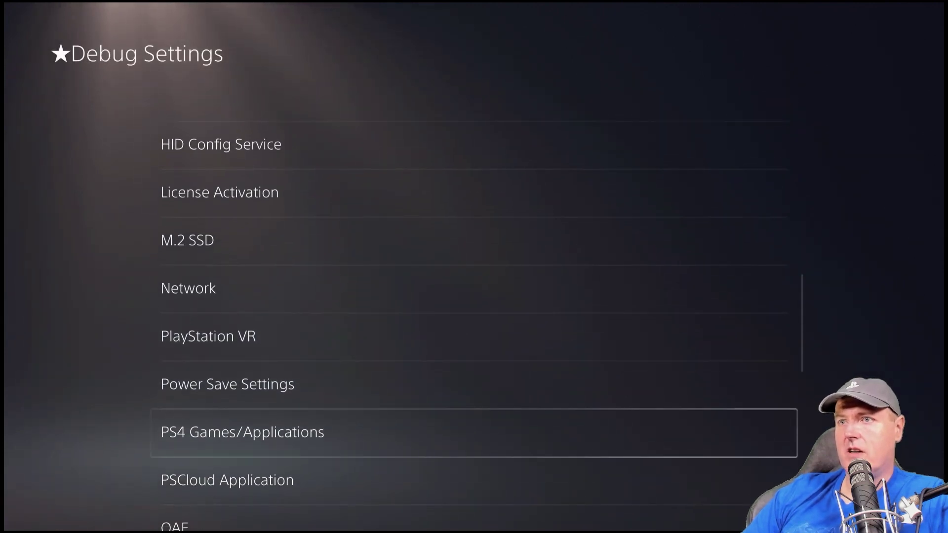
{"action": "key", "text": "Return"}
{"action": "key", "text": "Return"}
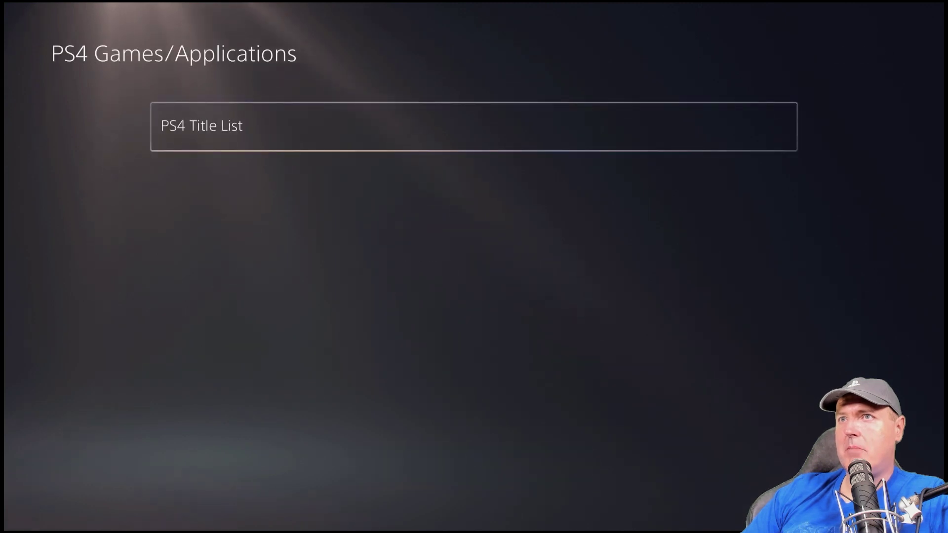
{"action": "key", "text": "Return"}
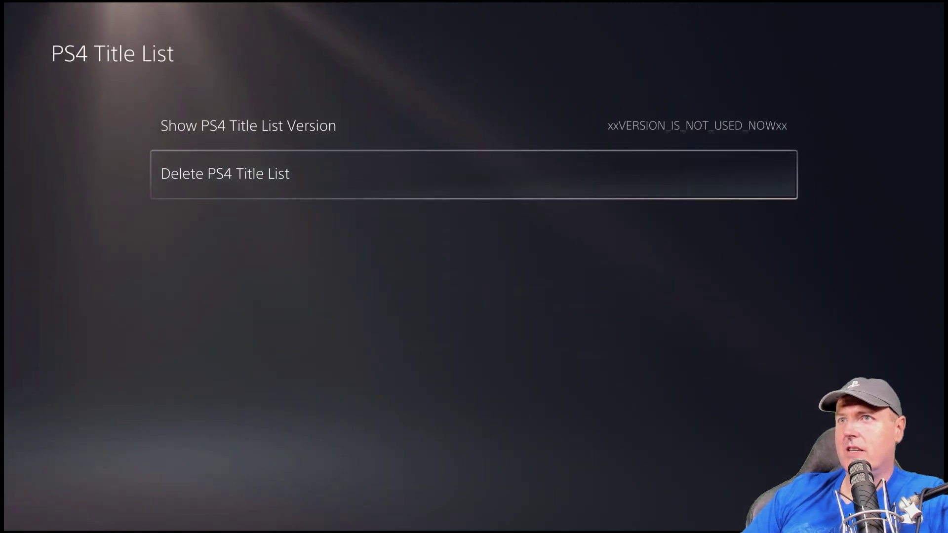
{"action": "key", "text": "Escape"}
{"action": "key", "text": "Escape"}
Step: Look through the categories from PSCloud Application onward, open ScreenShot Settings, dismiss the error, and return to the list
{"action": "key", "text": "Down"}
{"action": "key", "text": "Down"}
{"action": "key", "text": "Down"}
{"action": "key", "text": "Down"}
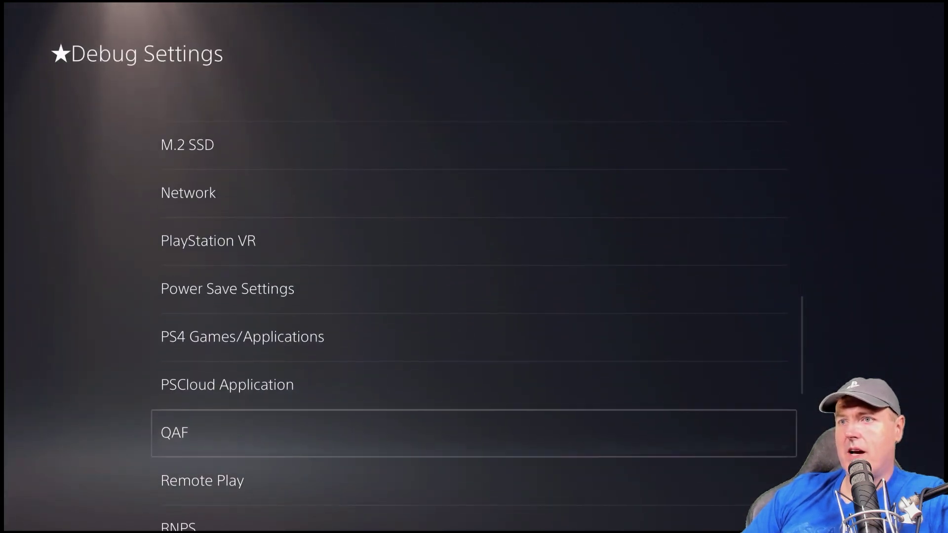
{"action": "key", "text": "Down"}
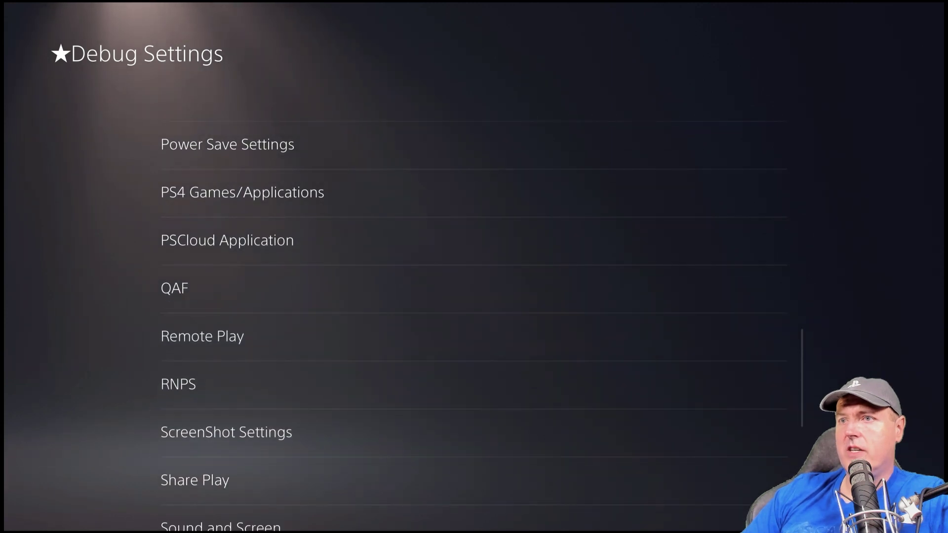
{"action": "key", "text": "Return"}
{"action": "key", "text": "Return"}
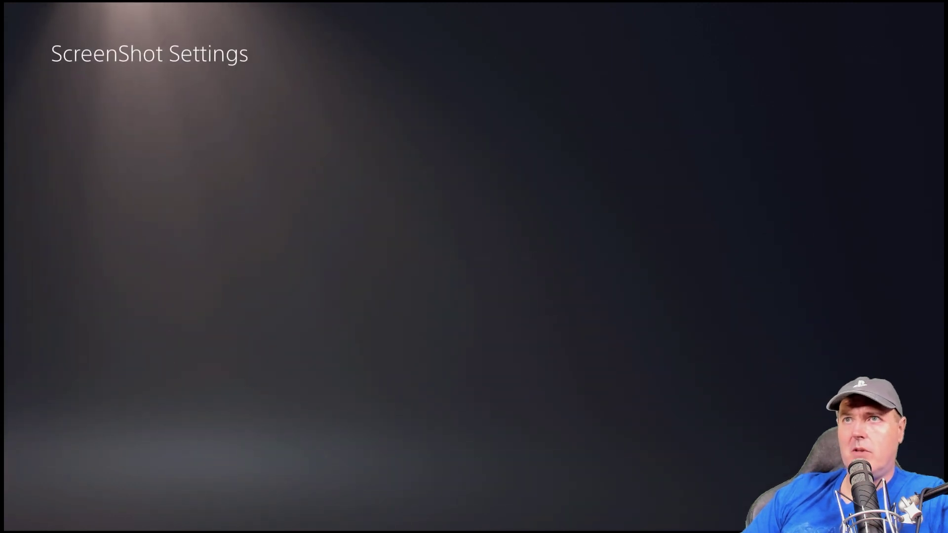
{"action": "key", "text": "Escape"}
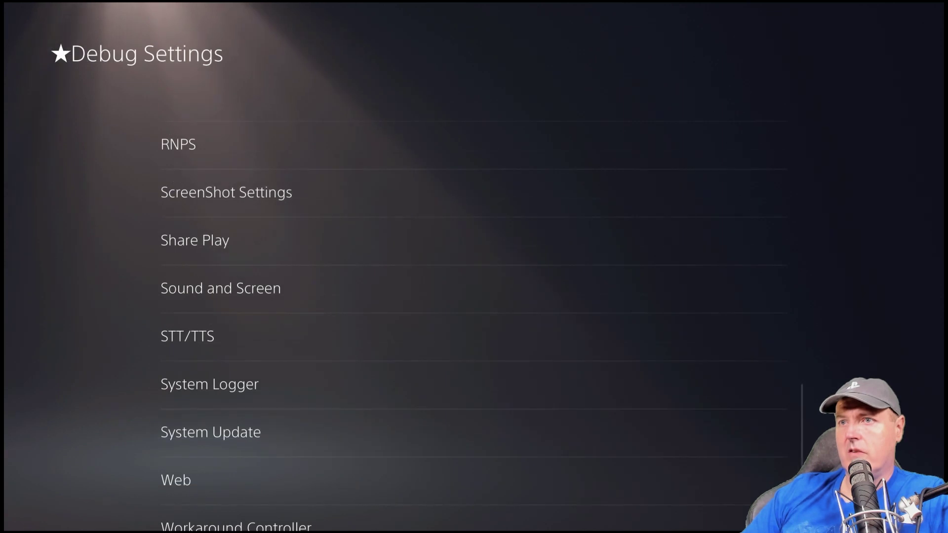
Step: Open the System Update debug settings, dismiss the error, and return to the category list
{"action": "key", "text": "Return"}
{"action": "key", "text": "Return"}
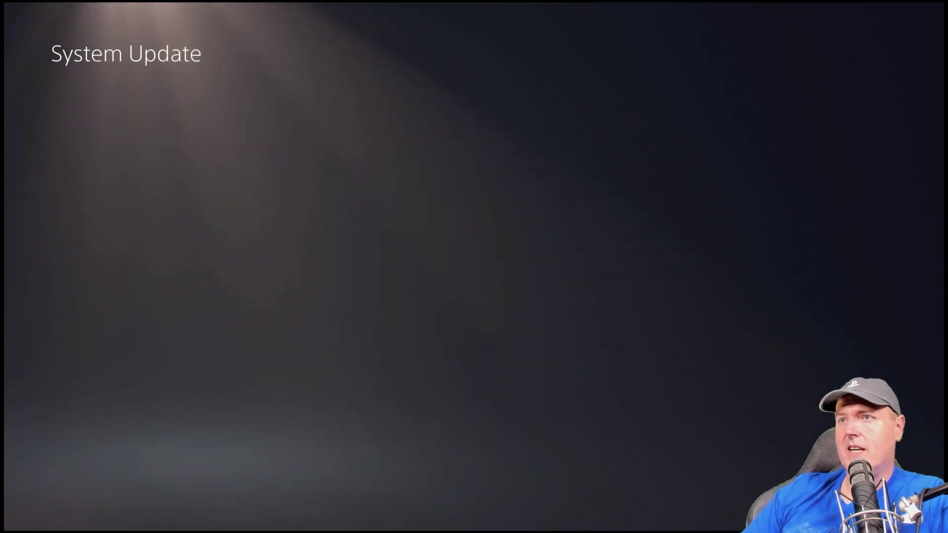
{"action": "key", "text": "Escape"}
Step: Look over the last debug categories around Web and Workaround Controller, and return to the Game category at the start of the list
{"action": "key", "text": "Down"}
{"action": "key", "text": "Return"}
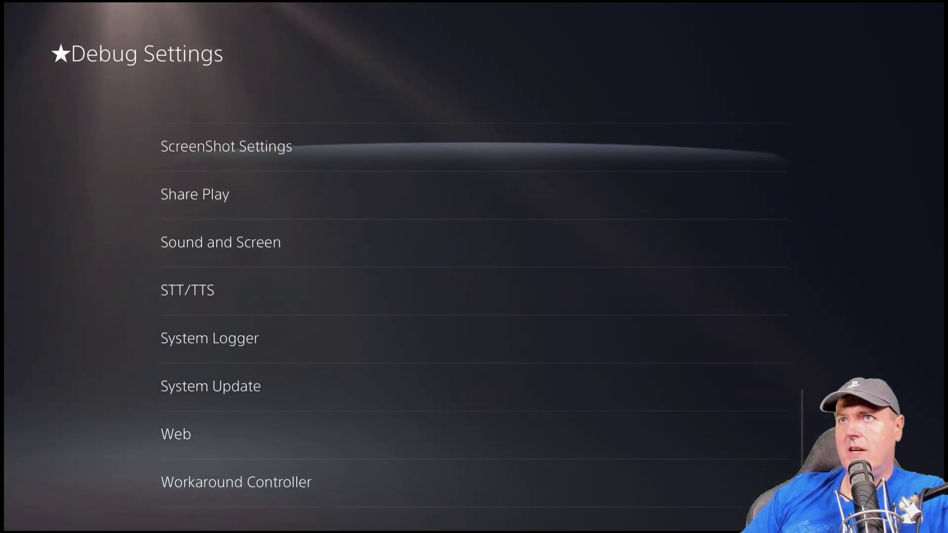
{"action": "key", "text": "Up"}
{"action": "key", "text": "Up"}
{"action": "key", "text": "Up"}
{"action": "key", "text": "Up"}
{"action": "key", "text": "Up"}
{"action": "key", "text": "Up"}
{"action": "key", "text": "Up"}
{"action": "key", "text": "Up"}
{"action": "key", "text": "Up"}
{"action": "key", "text": "Up"}
{"action": "key", "text": "Up"}
{"action": "key", "text": "Up"}
{"action": "key", "text": "Up"}
{"action": "key", "text": "Up"}
{"action": "key", "text": "Up"}
{"action": "key", "text": "Up"}
{"action": "key", "text": "Up"}
{"action": "key", "text": "Up"}
{"action": "key", "text": "Up"}
{"action": "key", "text": "Up"}
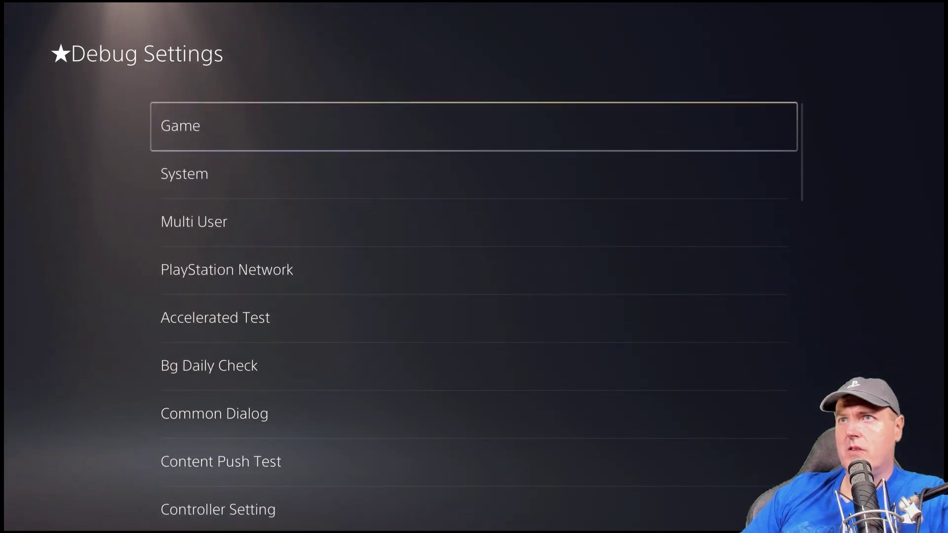